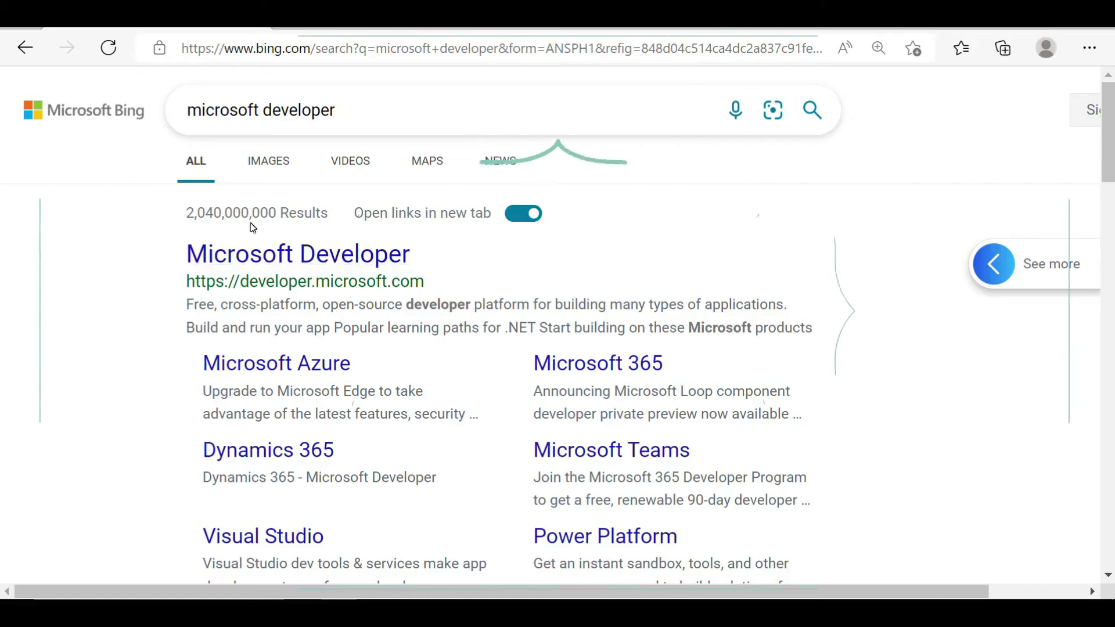
Step: Open the Microsoft Developer site from the Bing results and scroll to the product cards
left_click(256, 253)
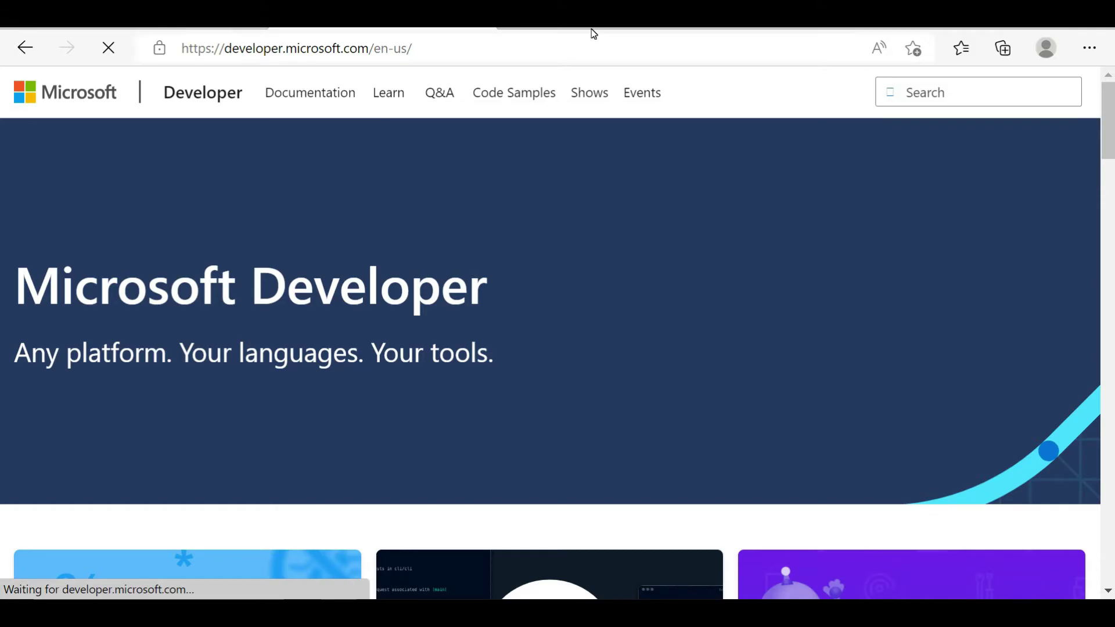
scroll(441, 267, "down", 12)
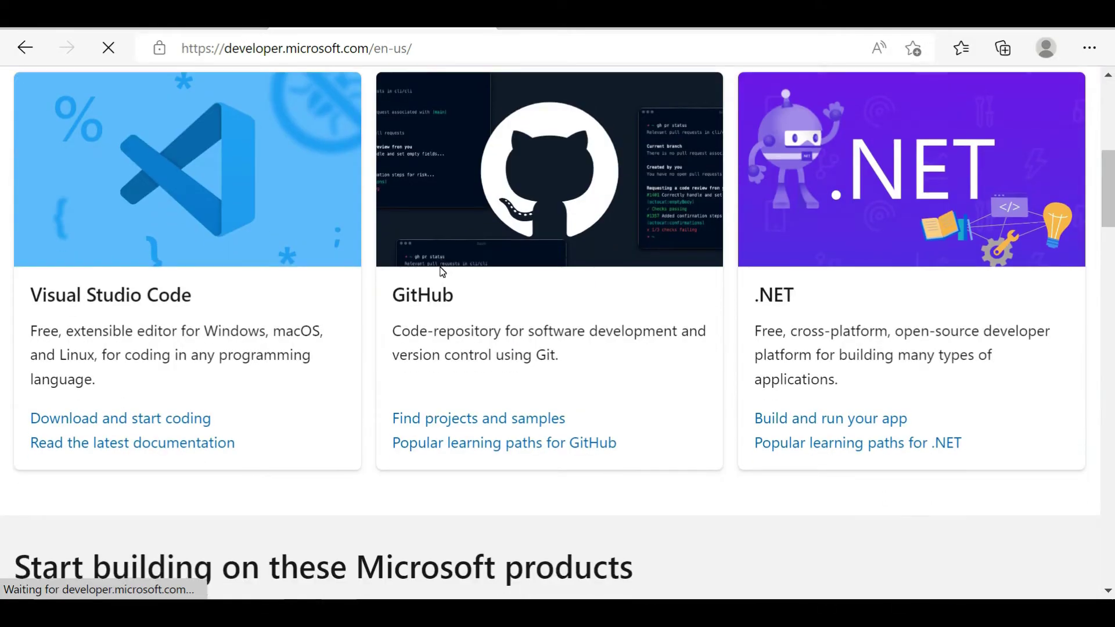
scroll(441, 272, "down", 4)
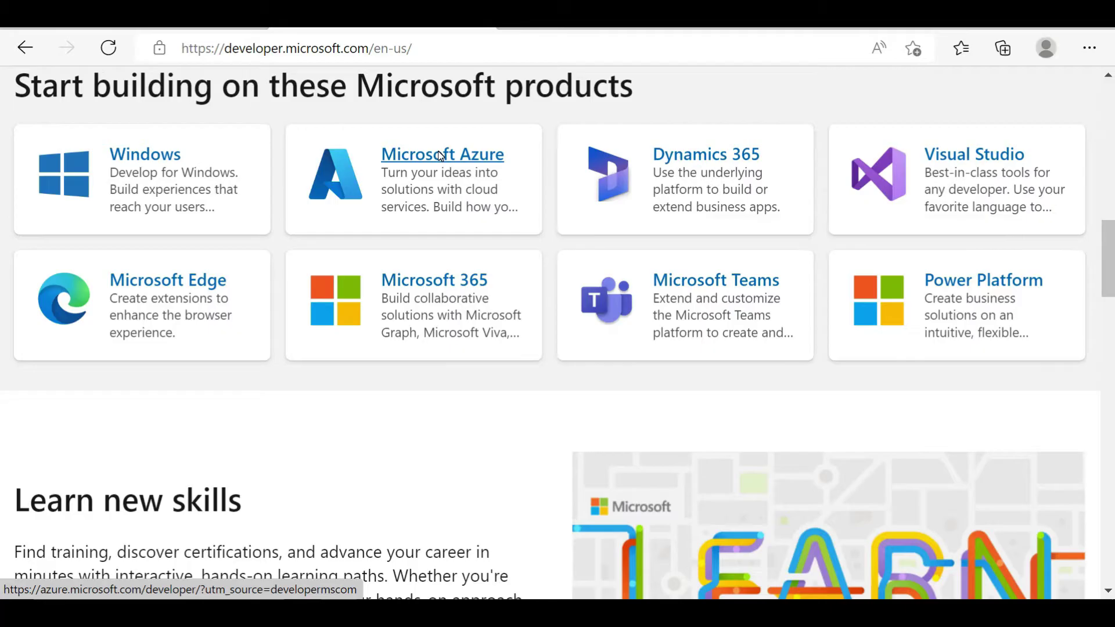
Step: Open the Microsoft 365 product page and scroll to the 'Join the Microsoft 365 Developer Program' card
left_click(427, 282)
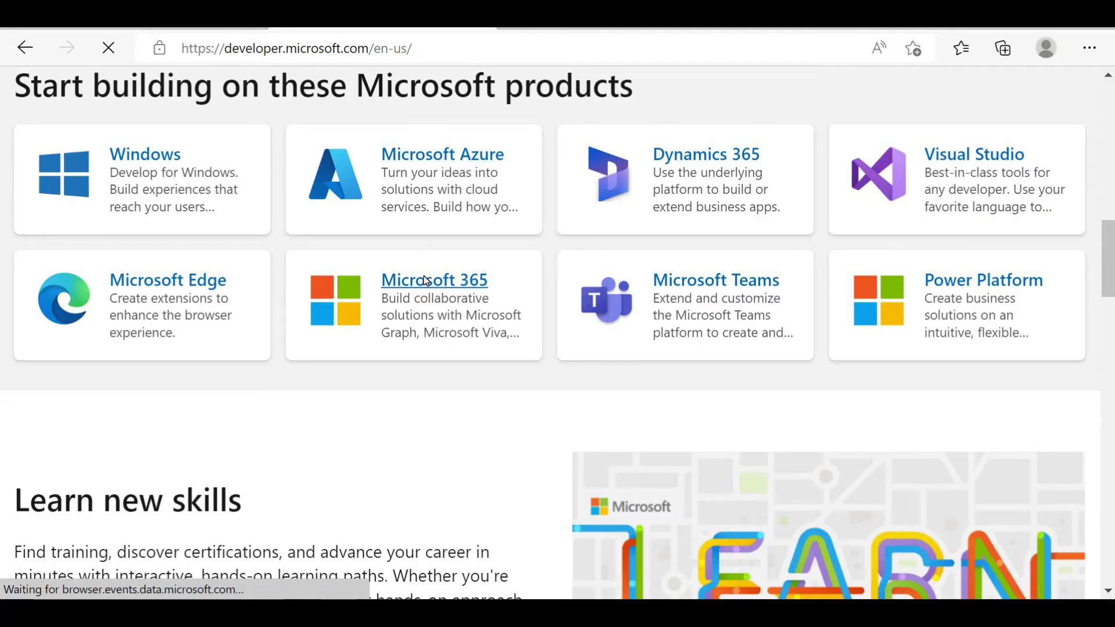
scroll(426, 281, "down", 6)
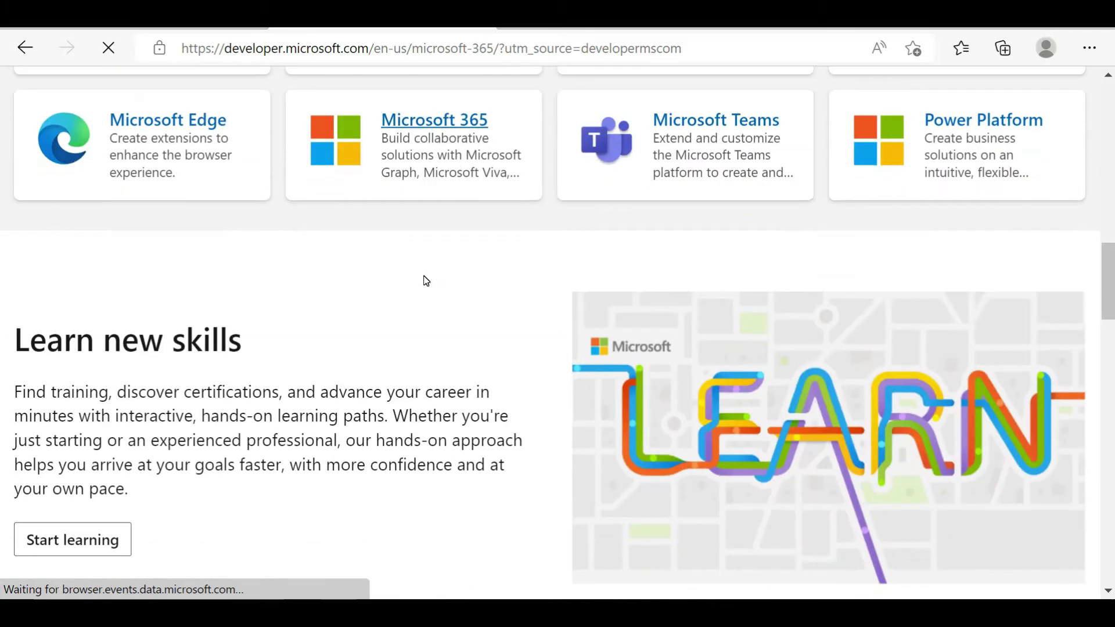
scroll(427, 281, "down", 2)
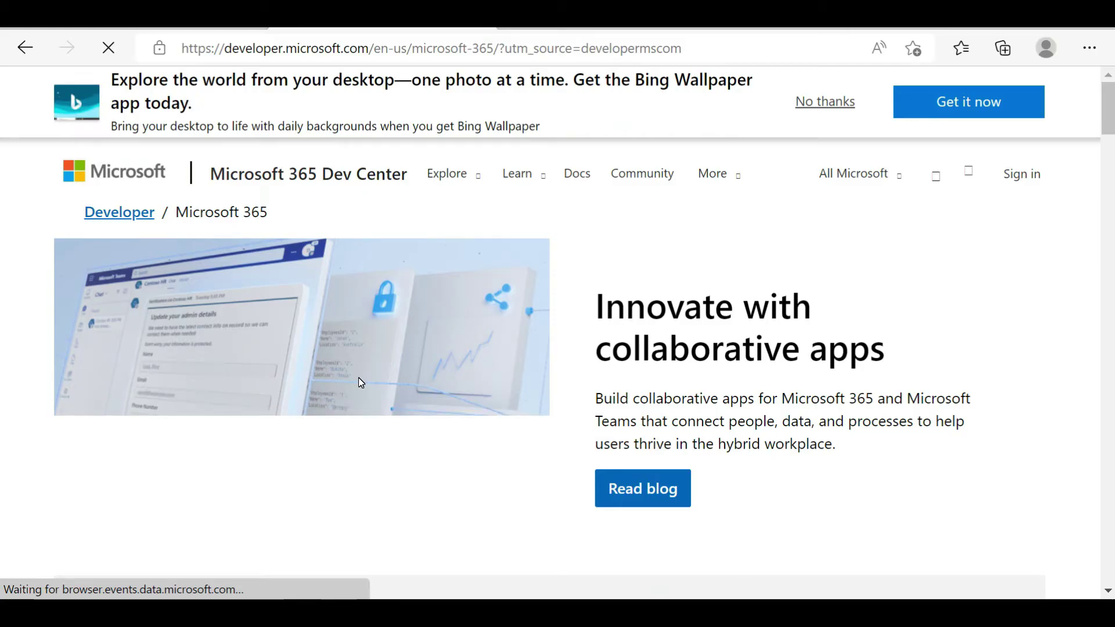
scroll(360, 384, "down", 15)
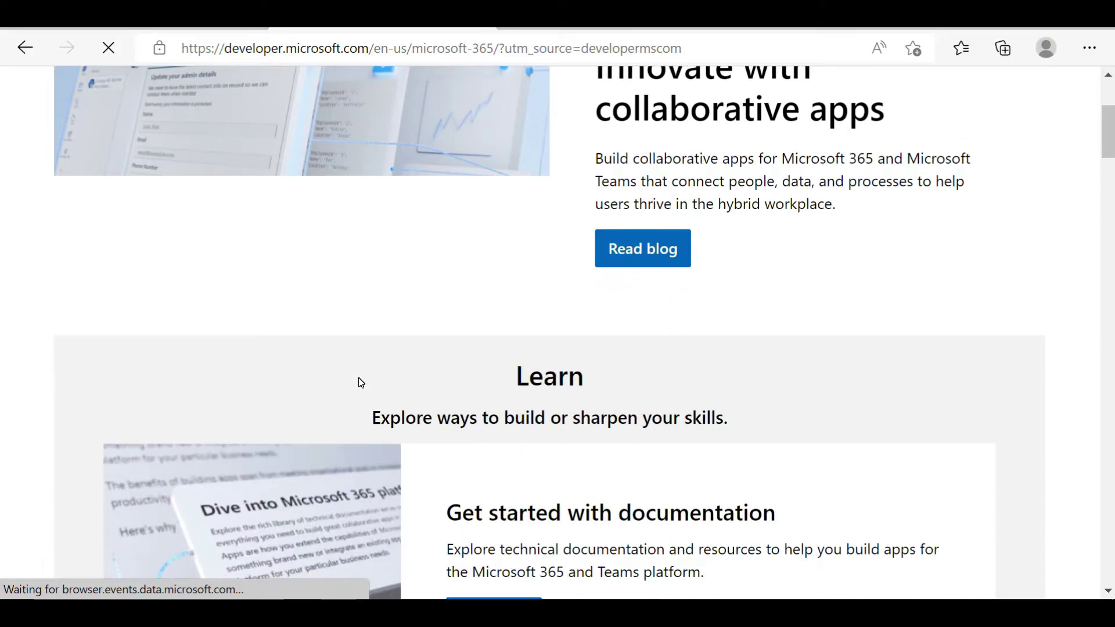
scroll(360, 384, "down", 15)
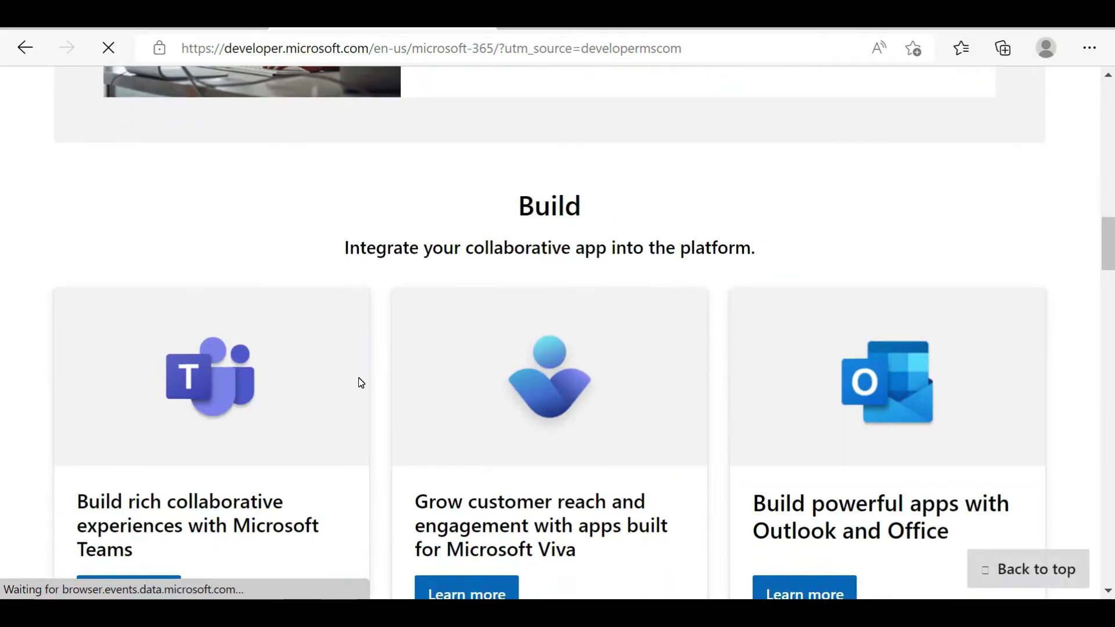
scroll(360, 384, "down", 15)
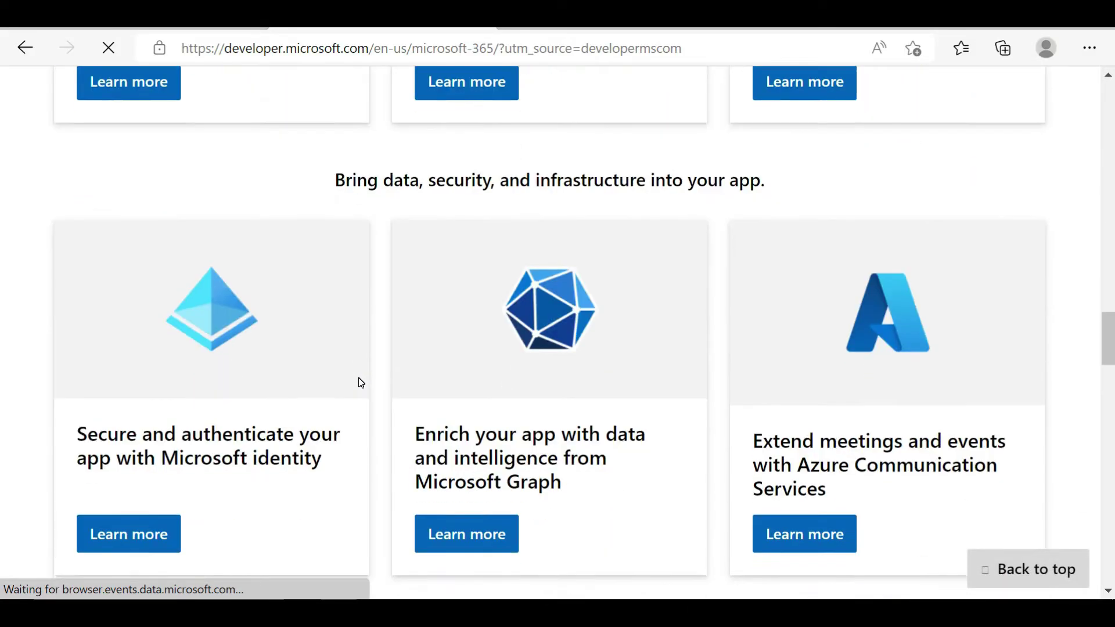
scroll(361, 383, "down", 15)
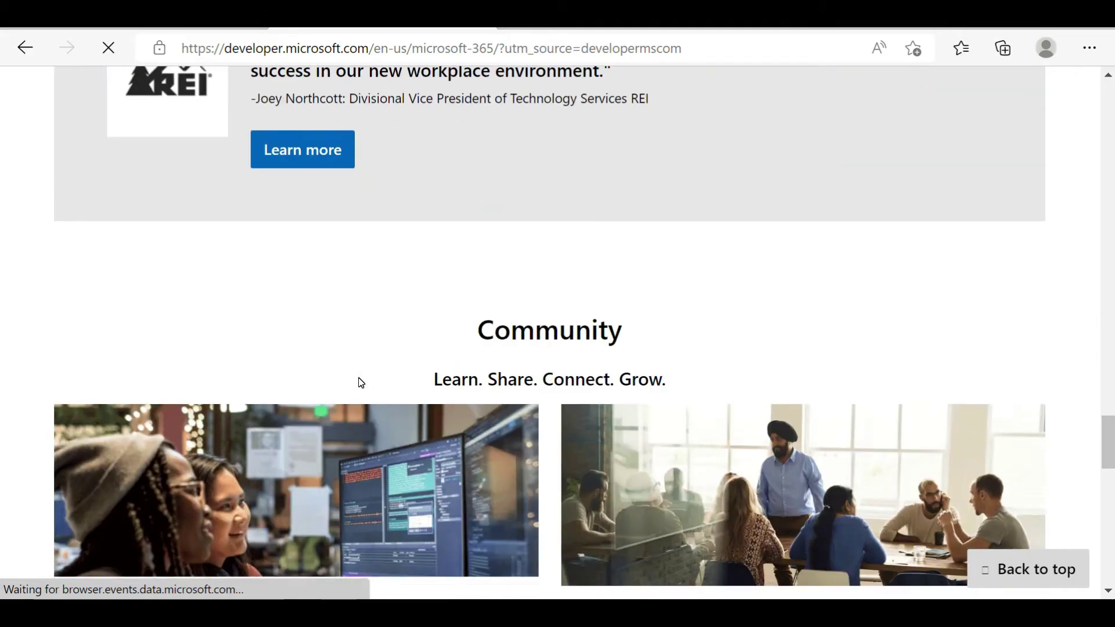
scroll(360, 385, "down", 4)
scroll(361, 384, "up", 5)
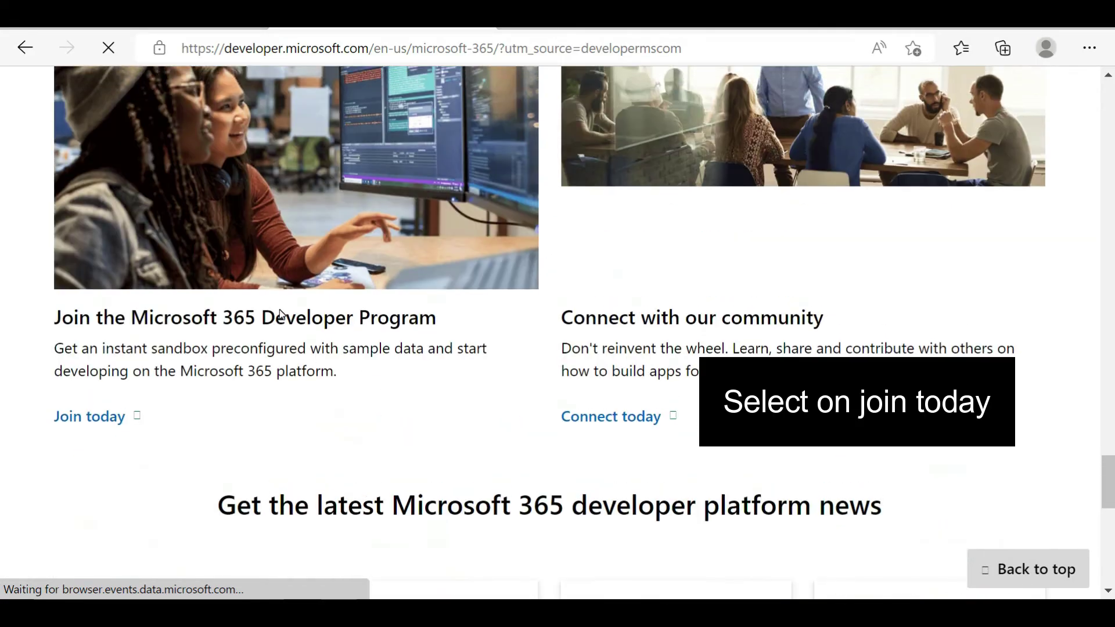
Step: Start the Developer Program sign-up with 'Join today', dismiss the Bing Wallpaper banner, and choose 'Join now'
left_click(101, 417)
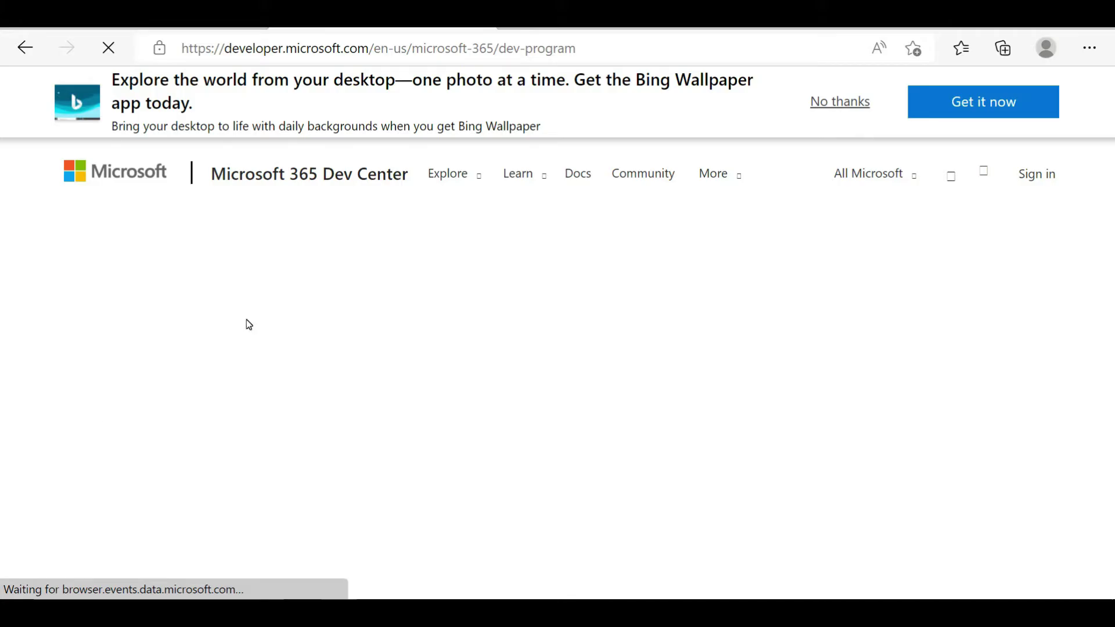
left_click(851, 104)
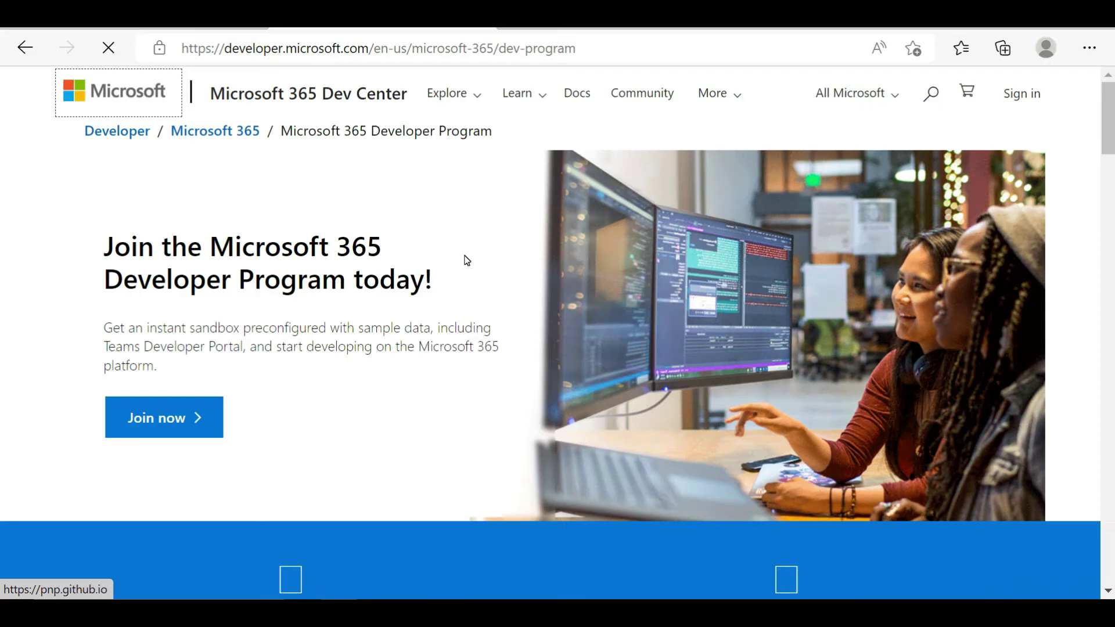
left_click(187, 414)
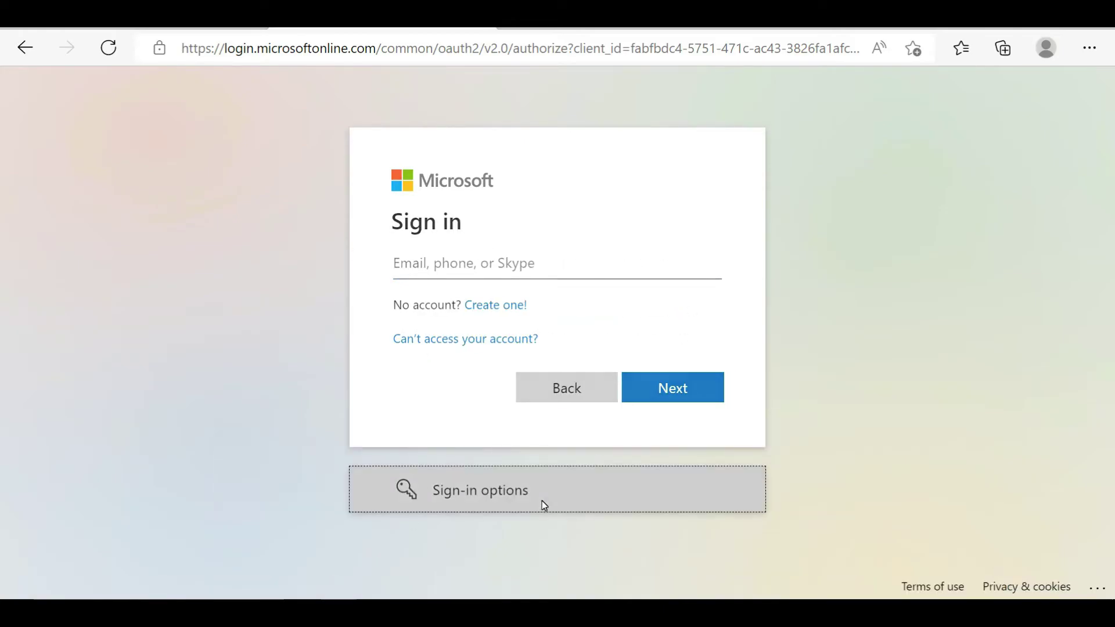
Step: Sign in with the account password, declining Edge browser sync, until the profile form loads
left_click(543, 503)
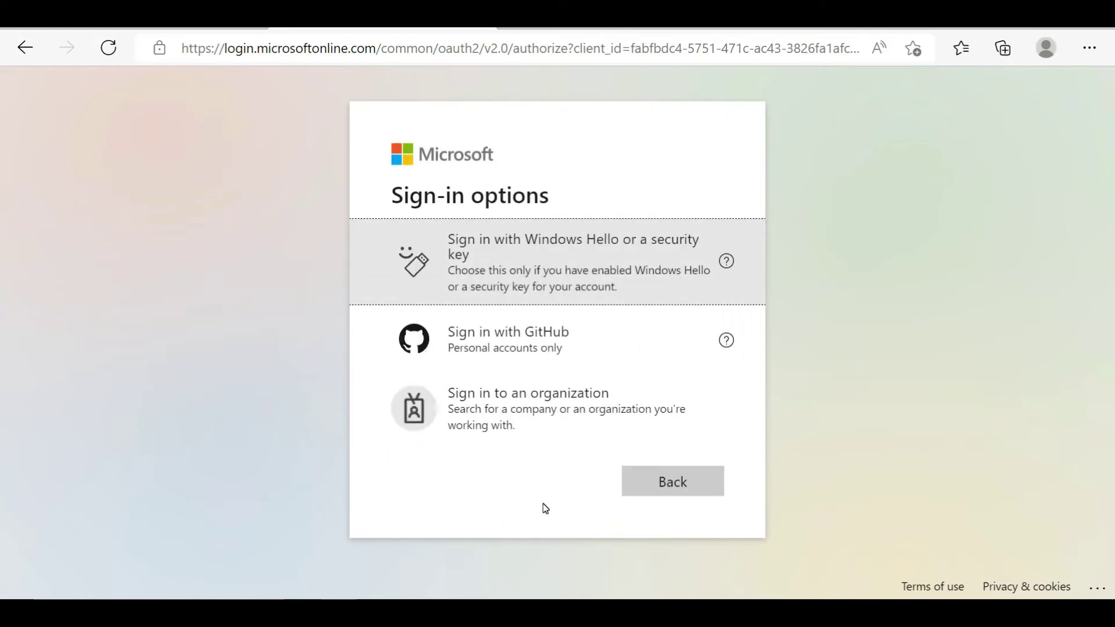
left_click(660, 486)
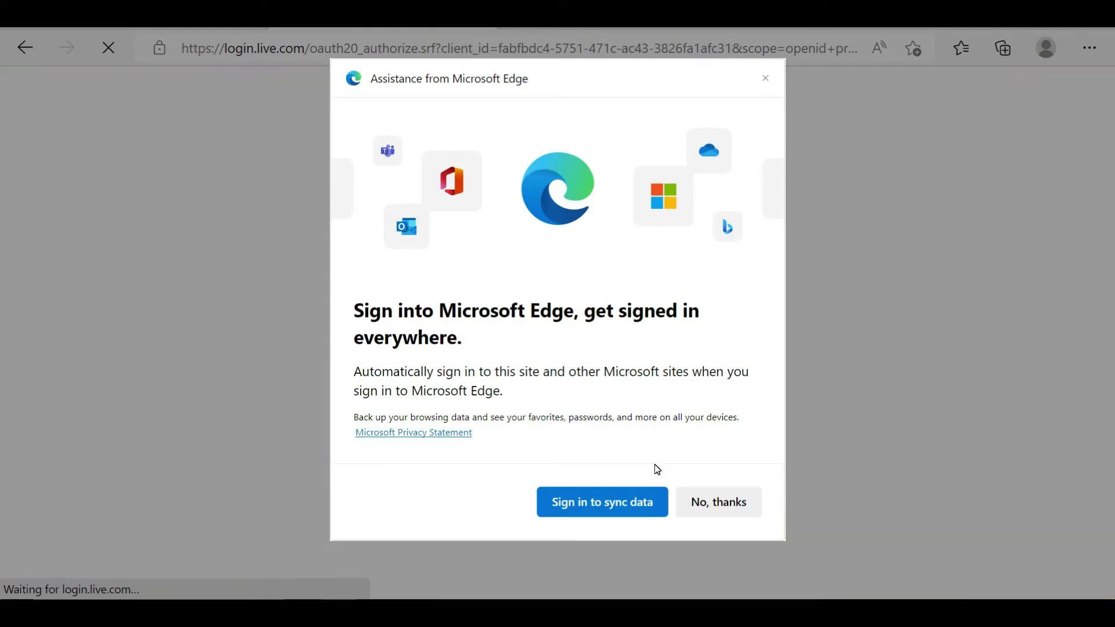
left_click(702, 503)
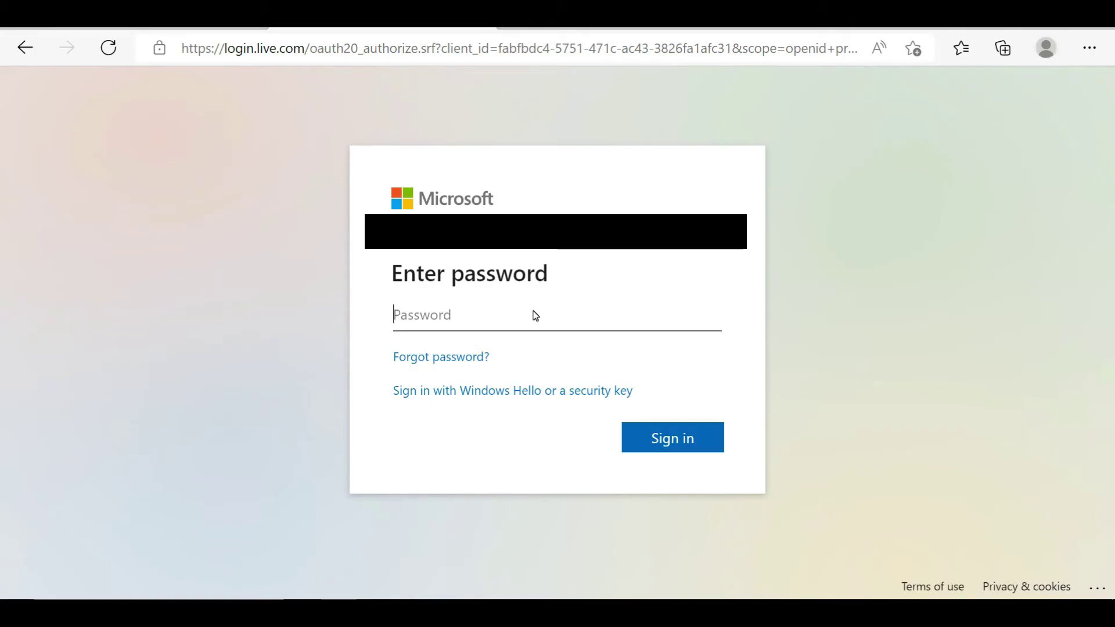
type("****")
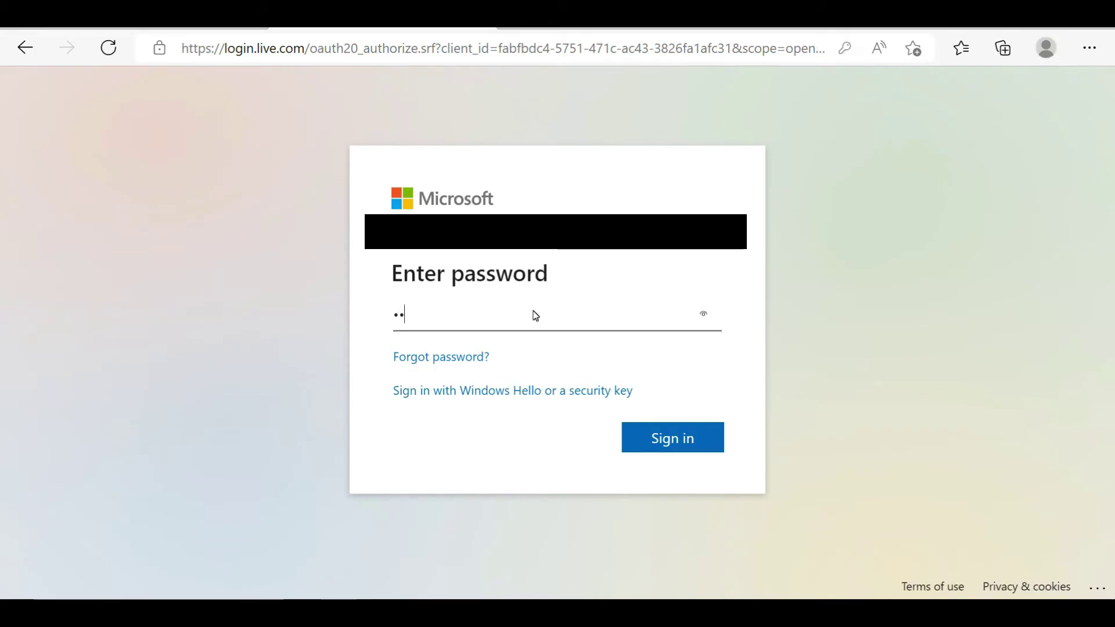
type("******")
left_click(676, 441)
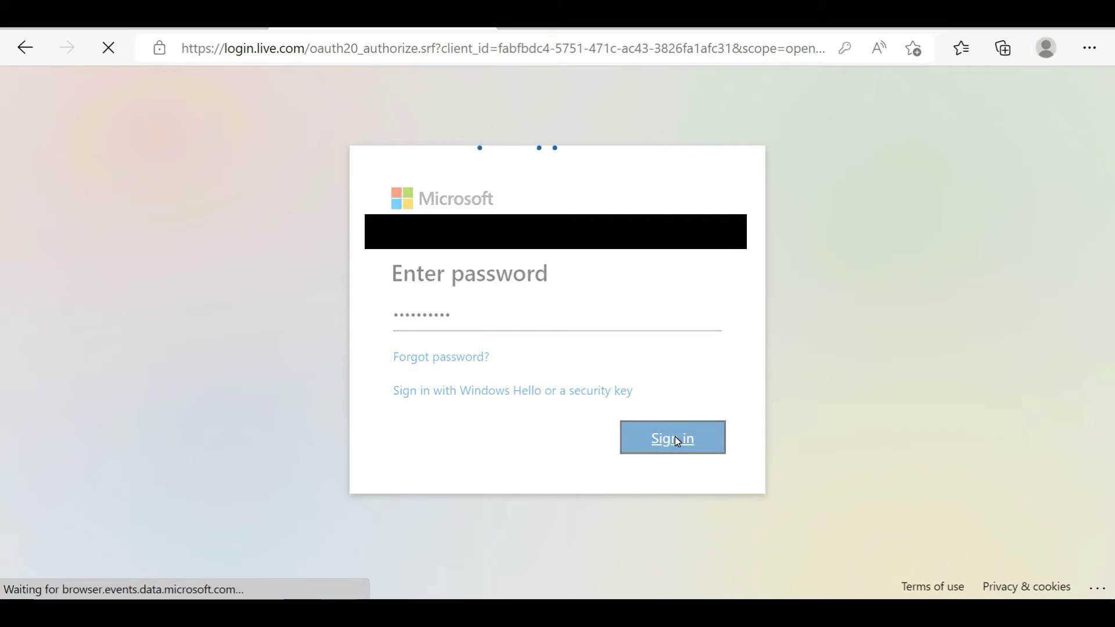
left_click(558, 201)
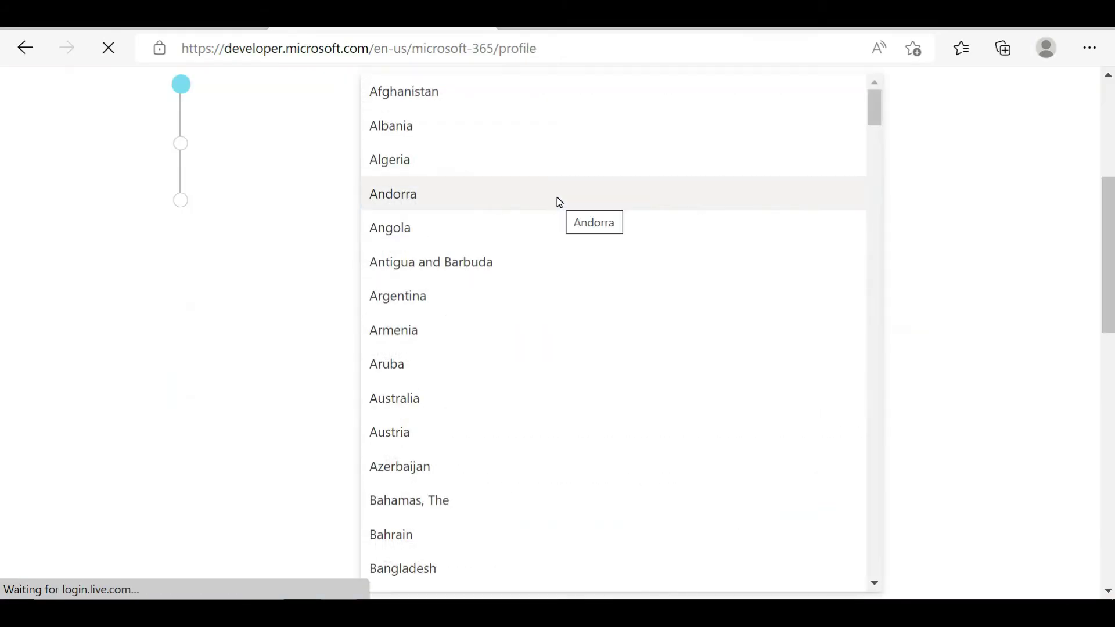
Step: Accept the Developer Program terms, opt in to tips and offers, and submit the first profile step
scroll(523, 339, "down", 8)
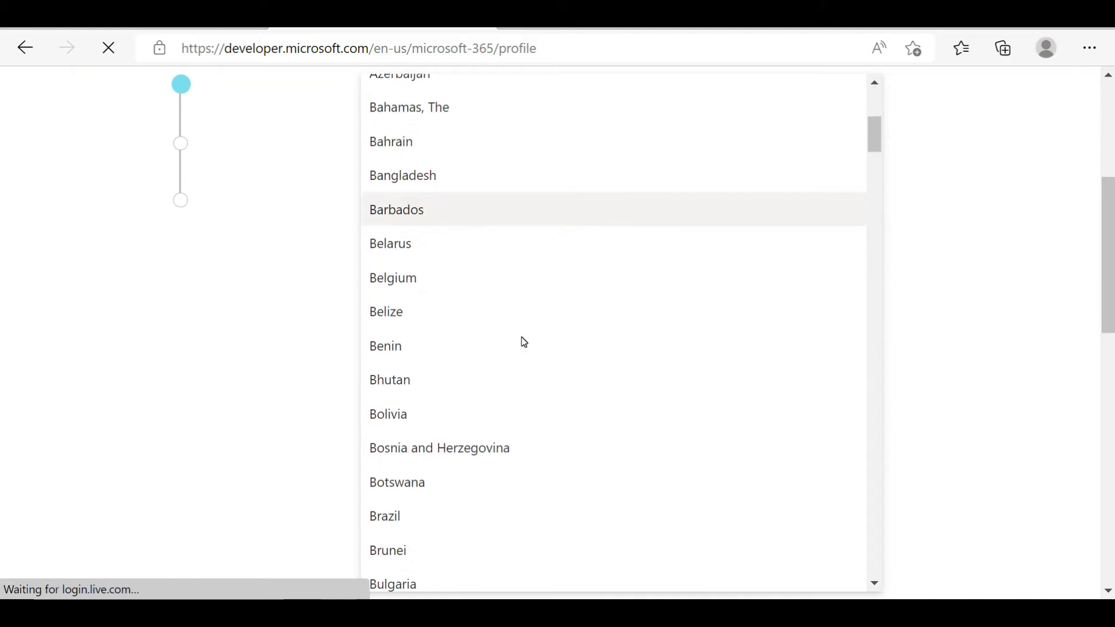
scroll(525, 333, "up", 10)
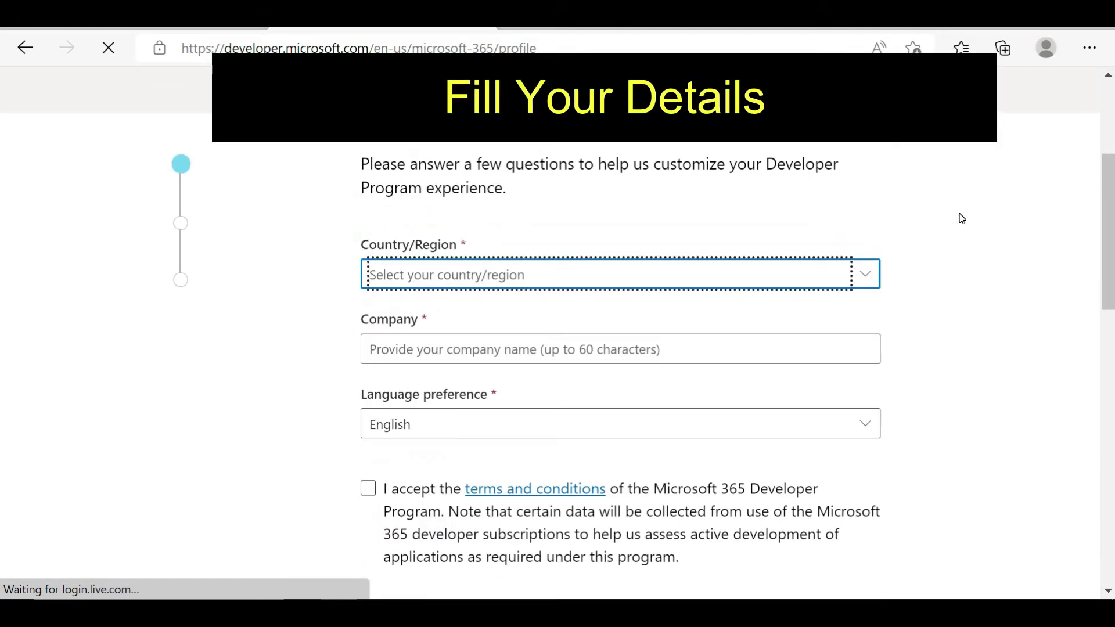
left_click(960, 219)
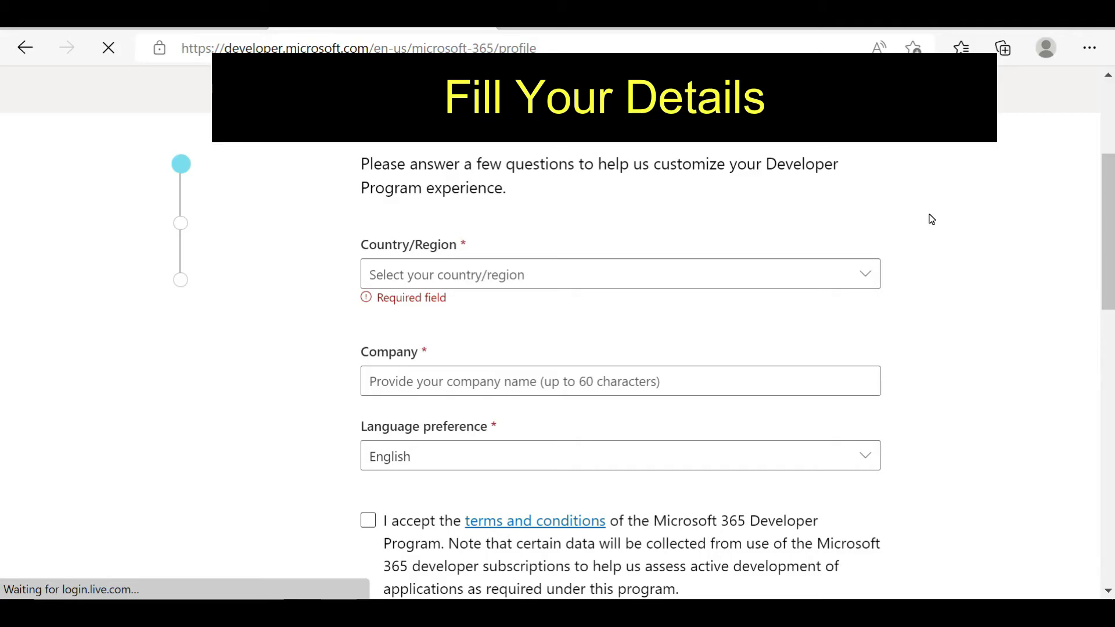
scroll(932, 219, "down", 4)
scroll(931, 211, "down", 4)
scroll(931, 212, "up", 4)
left_click(367, 287)
left_click(367, 414)
scroll(536, 320, "down", 3)
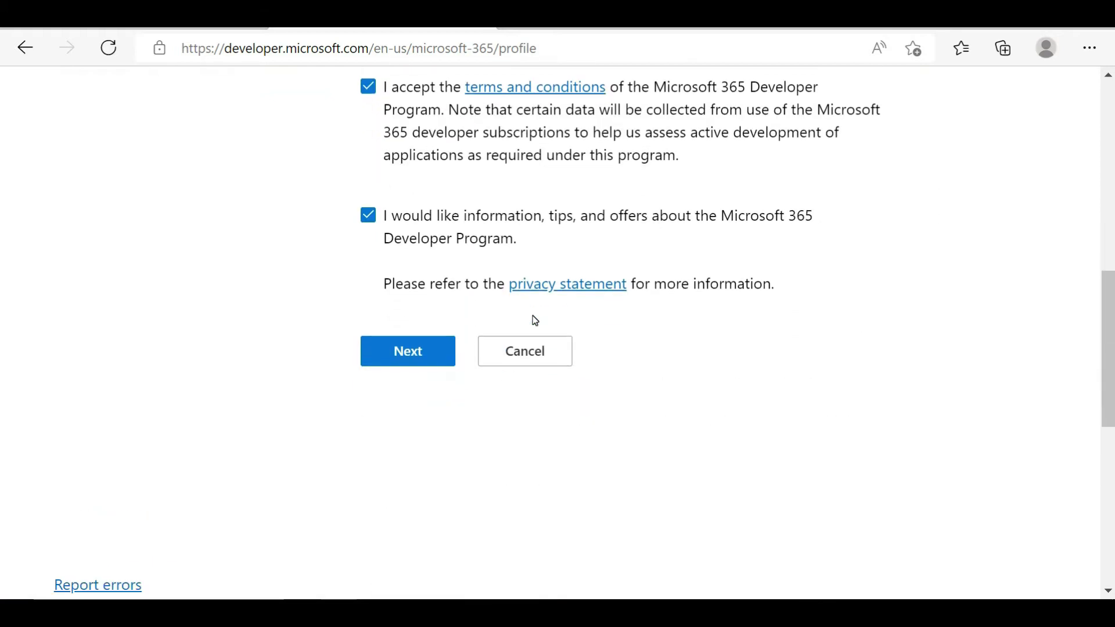
scroll(536, 321, "down", 2)
scroll(470, 291, "up", 1)
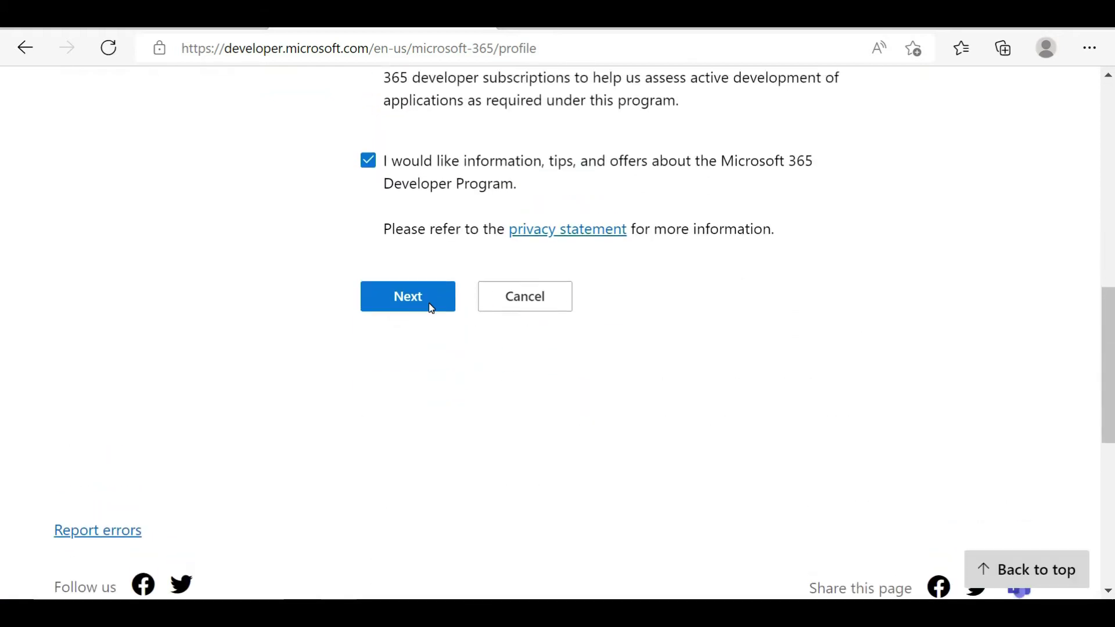
left_click(432, 308)
scroll(535, 321, "down", 3)
Step: Select 'Custom solutions for my own customers' as the primary developer focus
left_click(540, 323)
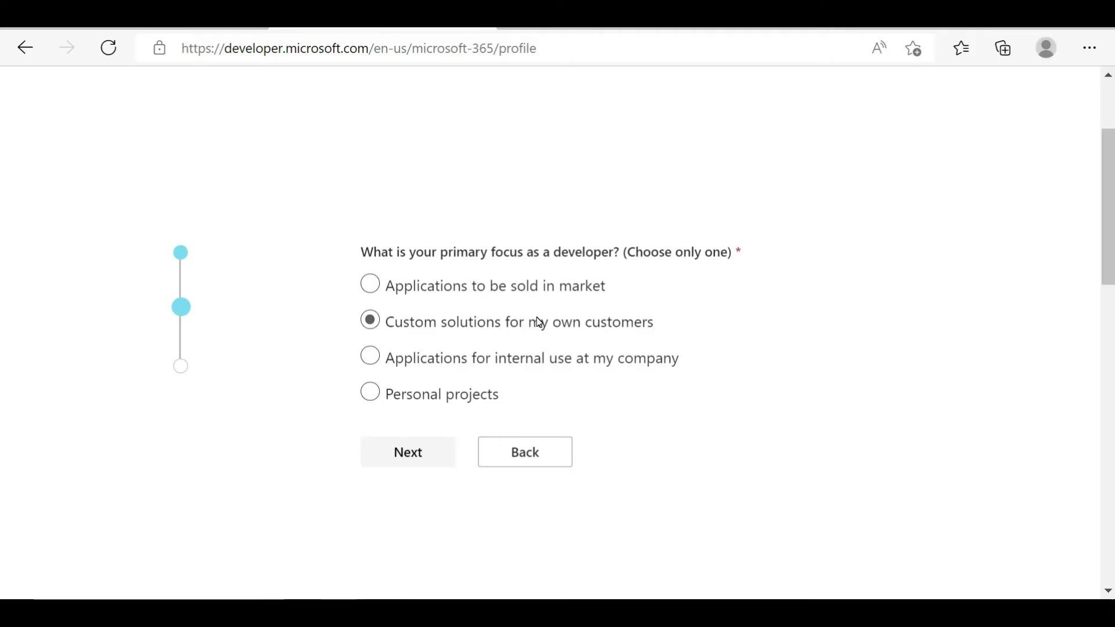
left_click(543, 327)
Step: Confirm the custom-solutions focus, tick Microsoft Teams as an interest, and save the profile
left_click(388, 326)
left_click(436, 453)
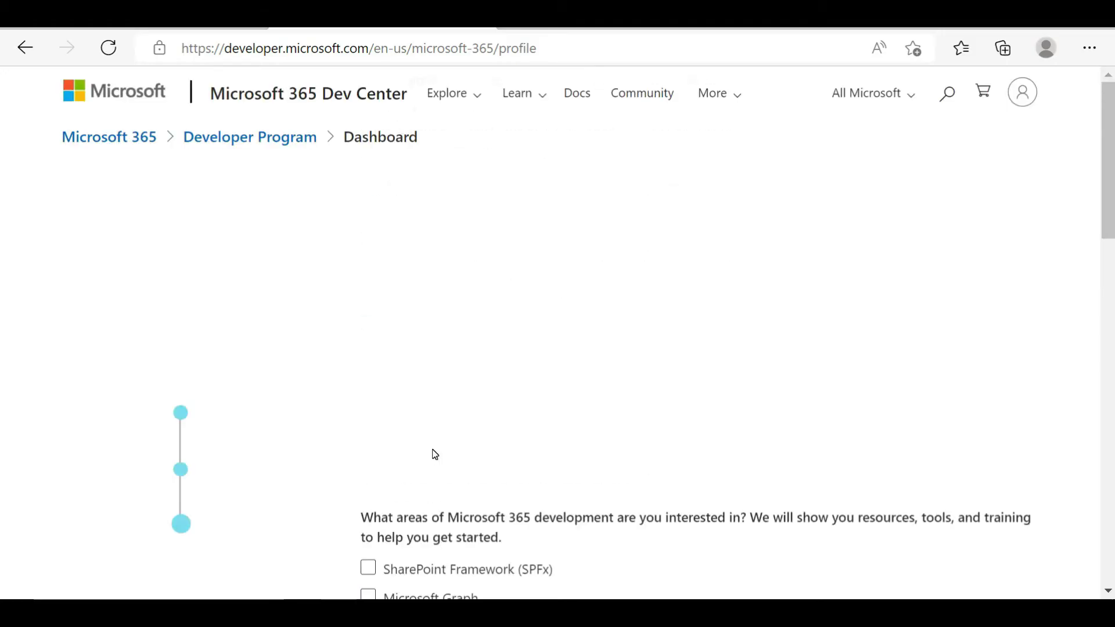
scroll(520, 366, "down", 3)
scroll(524, 367, "down", 3)
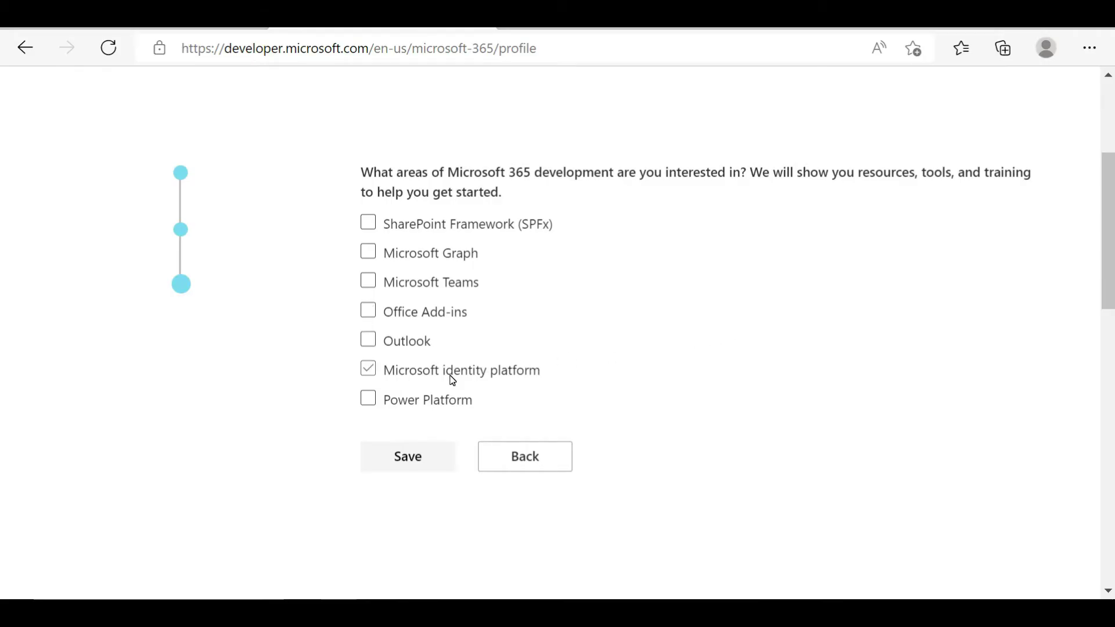
left_click(369, 282)
scroll(424, 459, "down", 3)
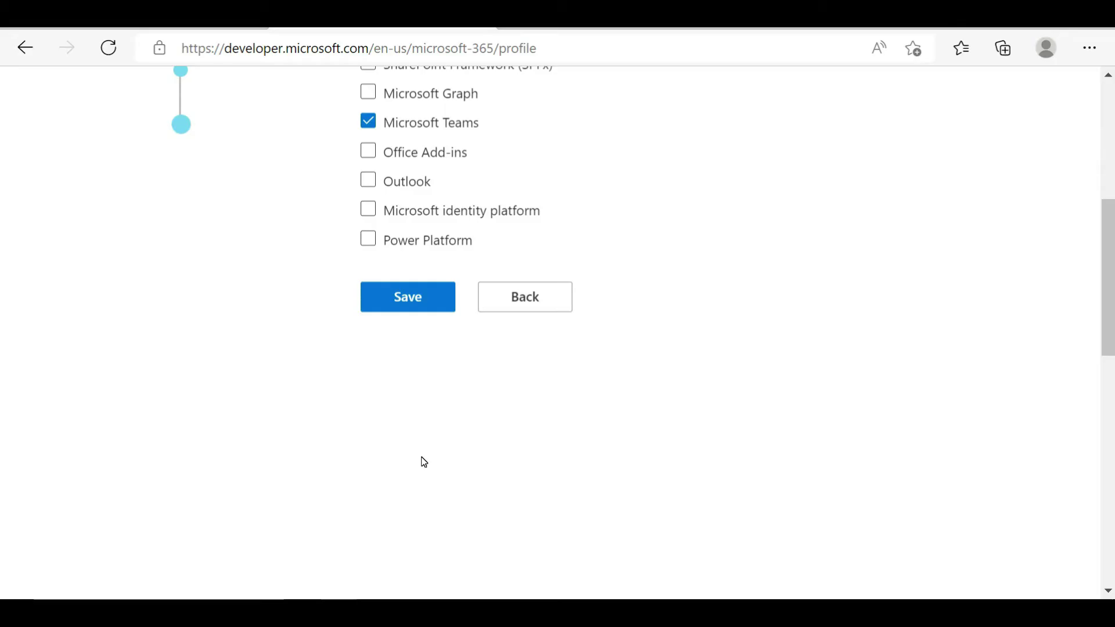
scroll(425, 463, "up", 3)
left_click(397, 456)
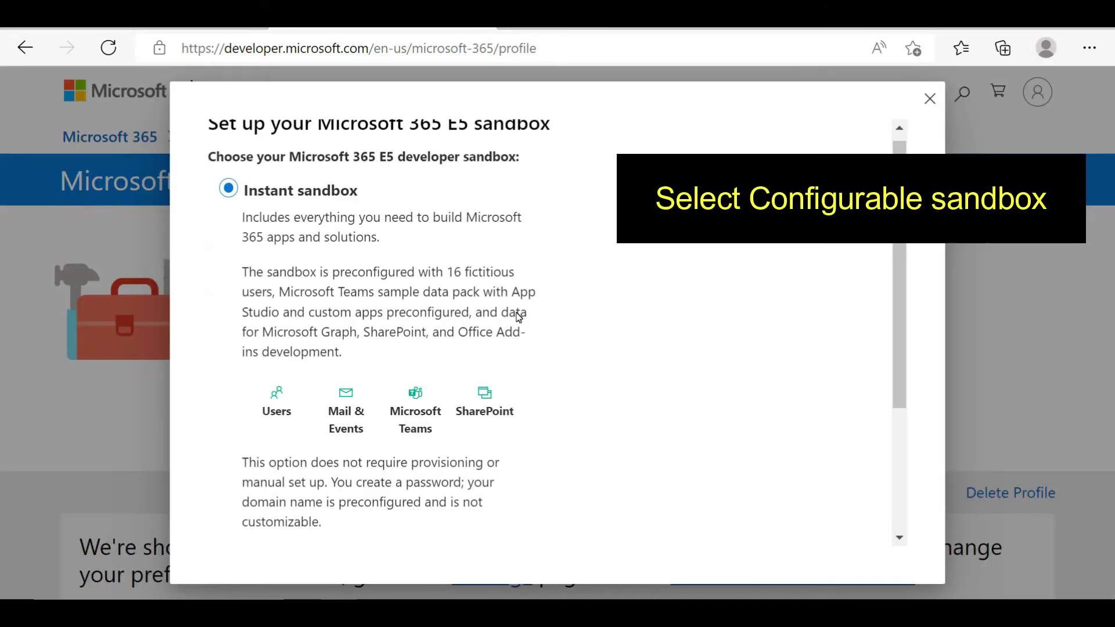
Step: Choose the Configurable sandbox option in the E5 dialog and proceed to the account form
scroll(539, 264, "down", 2)
scroll(539, 264, "down", 3)
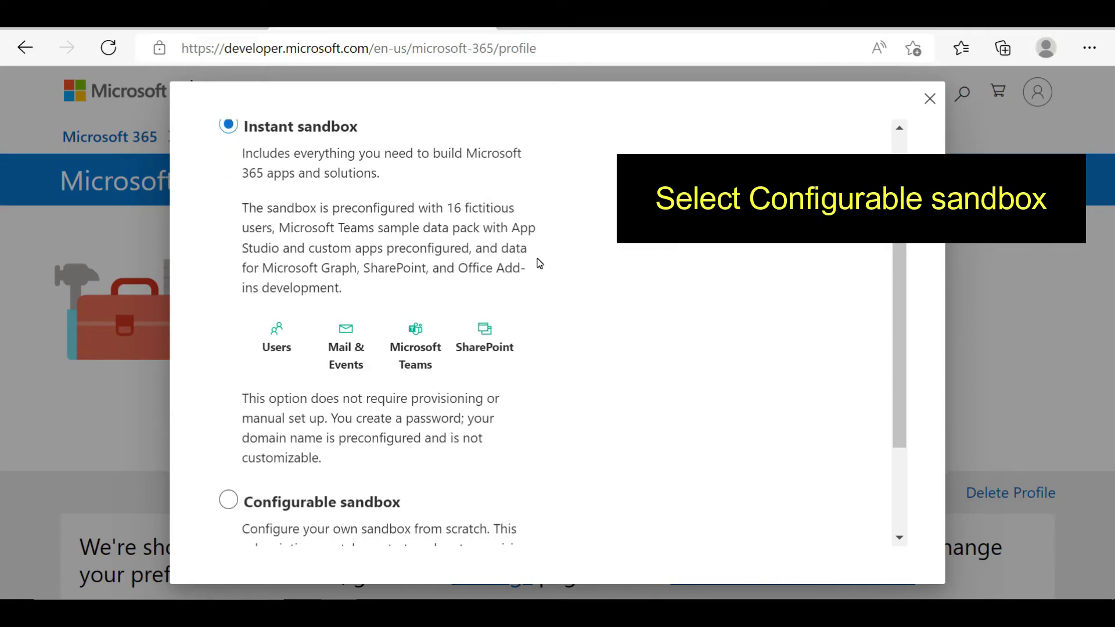
left_click(235, 369)
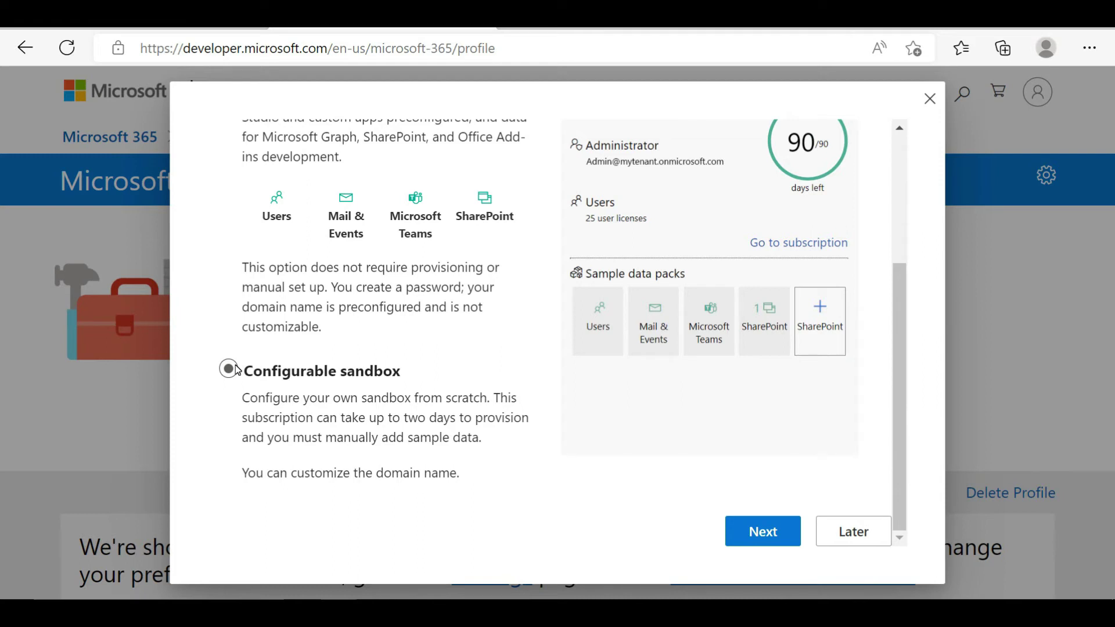
left_click(236, 370)
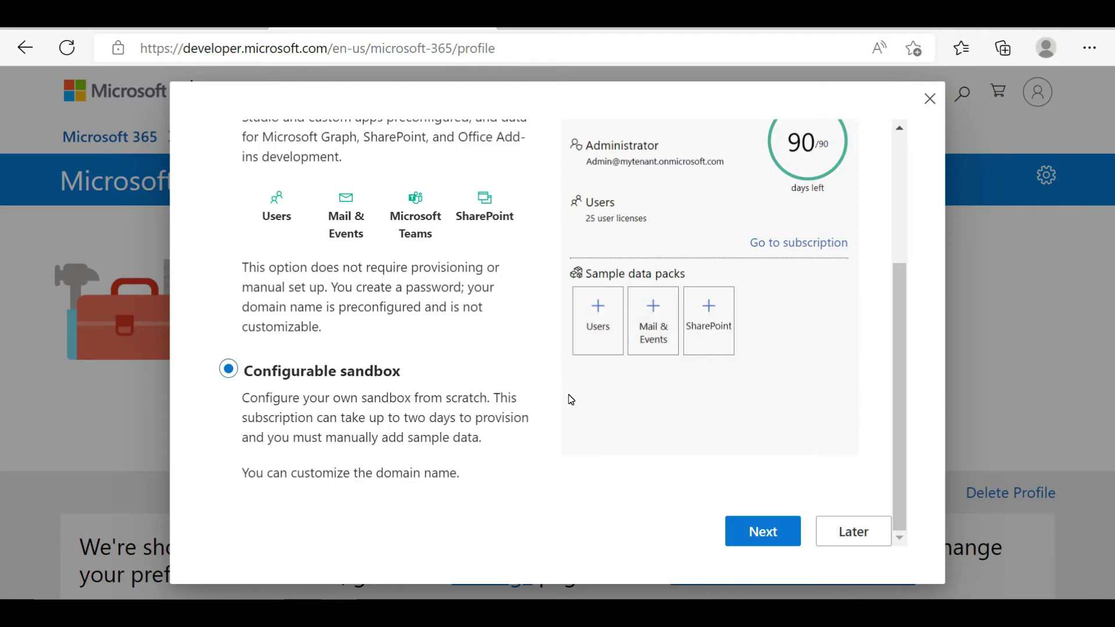
left_click(755, 530)
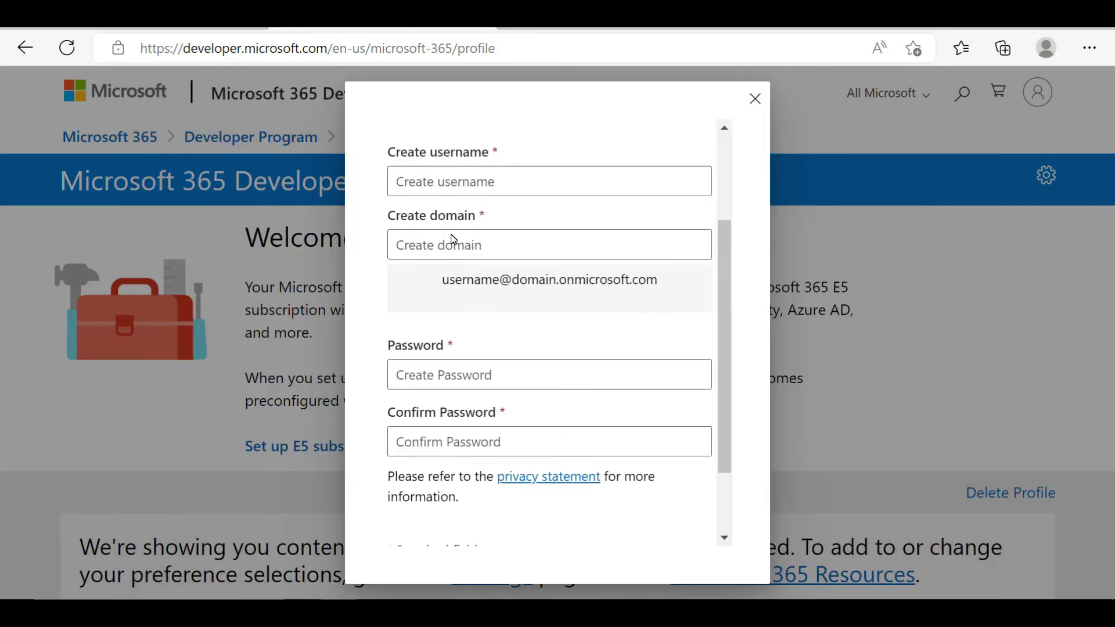
Step: Scroll through the configurable sandbox form showing Sri Lanka as country/region
scroll(453, 240, "up", 3)
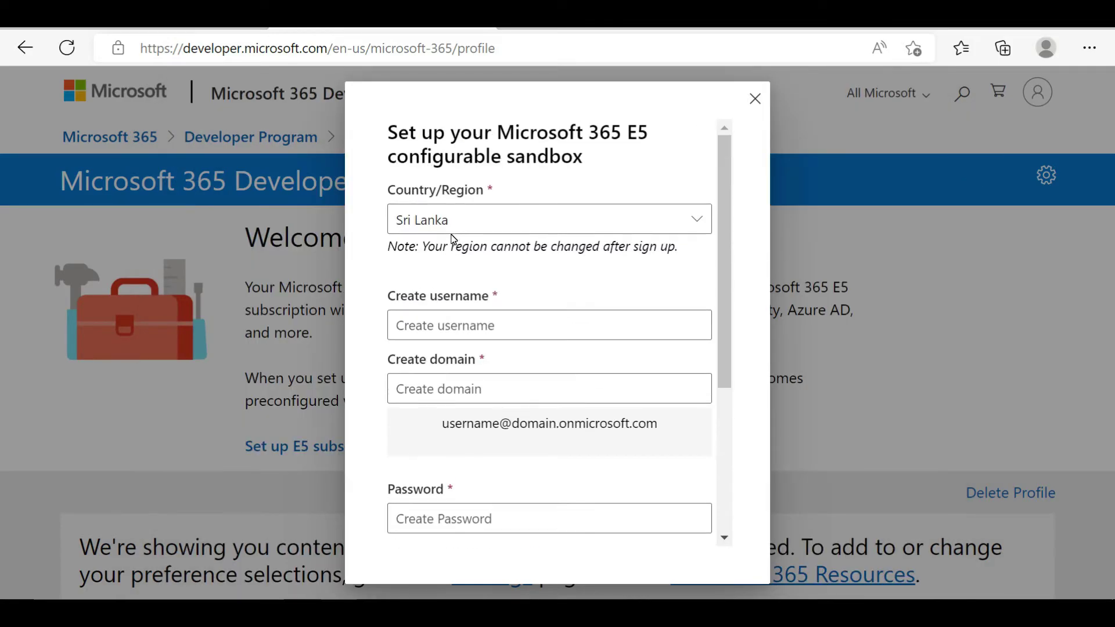
scroll(453, 238, "down", 5)
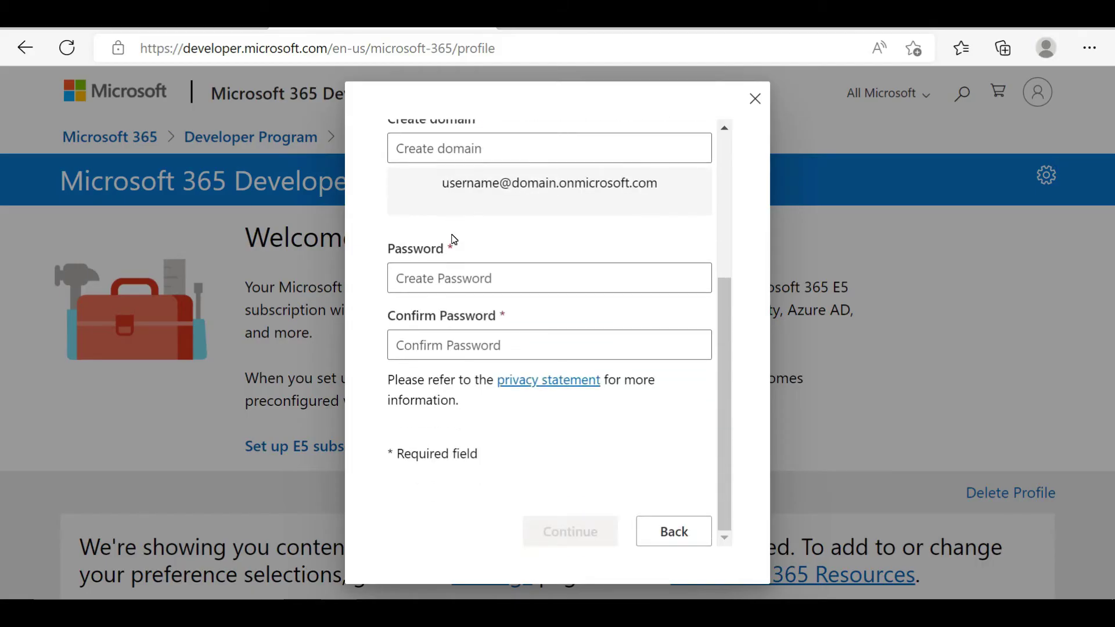
scroll(454, 239, "up", 5)
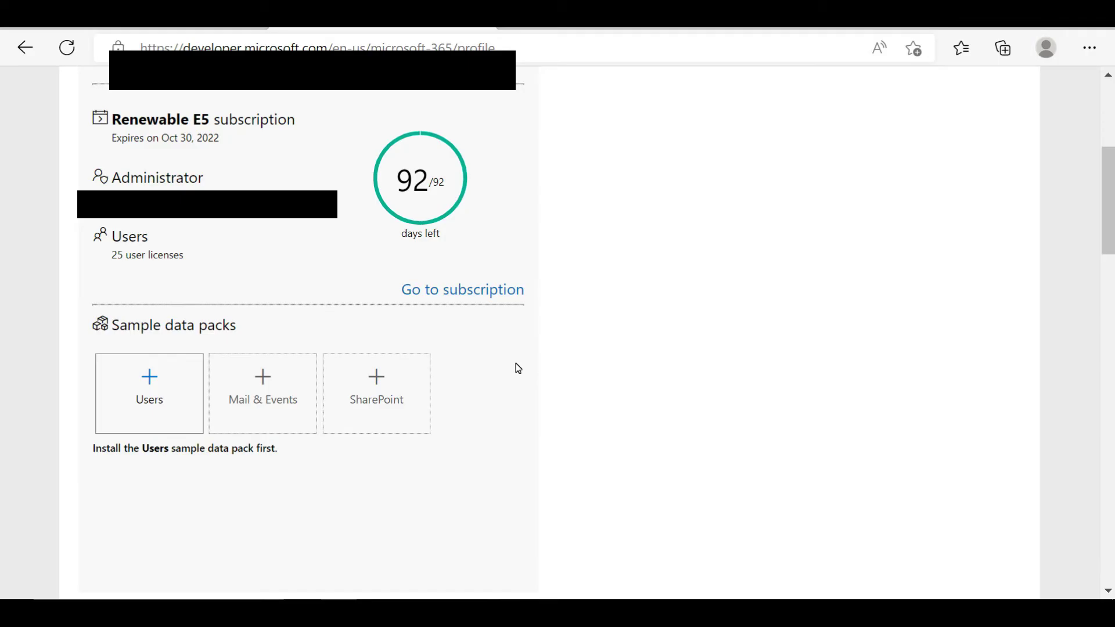
Step: Open the new Renewable E5 subscription via 'Go to subscription'
left_click(465, 301)
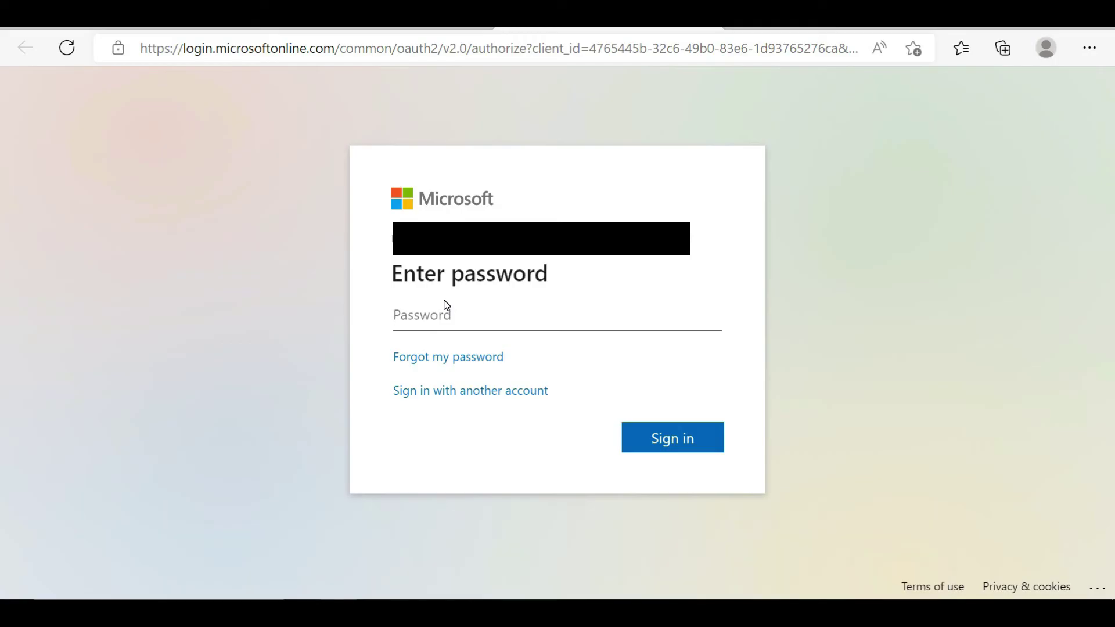
Step: Sign in with the sandbox administrator's password and answer the stay-signed-in prompt
type("•••••••••••••••")
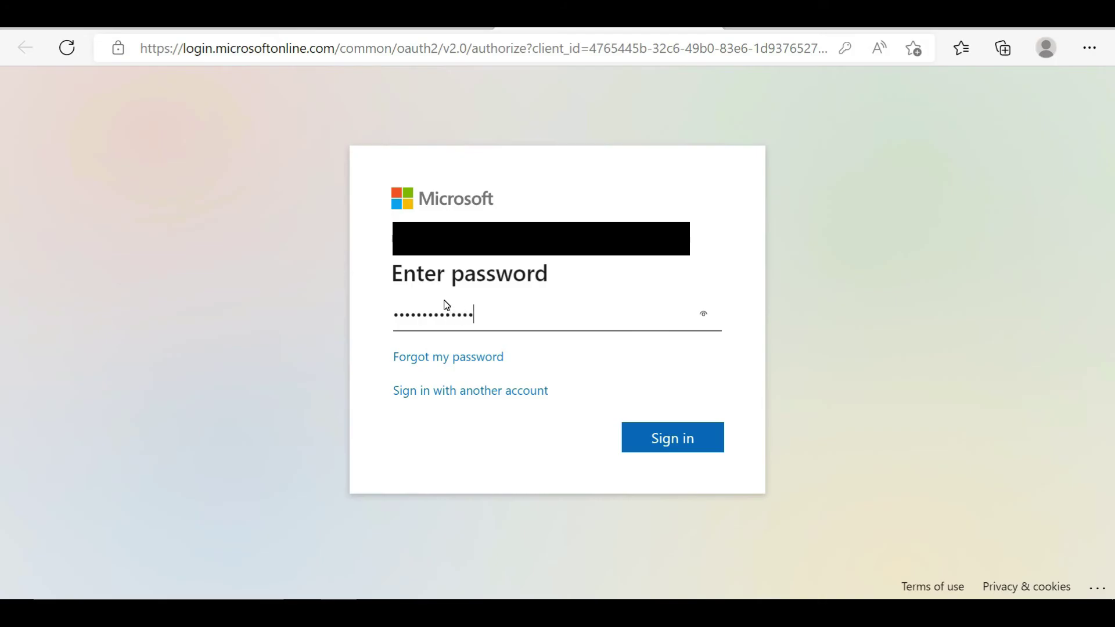
left_click(680, 441)
left_click(678, 439)
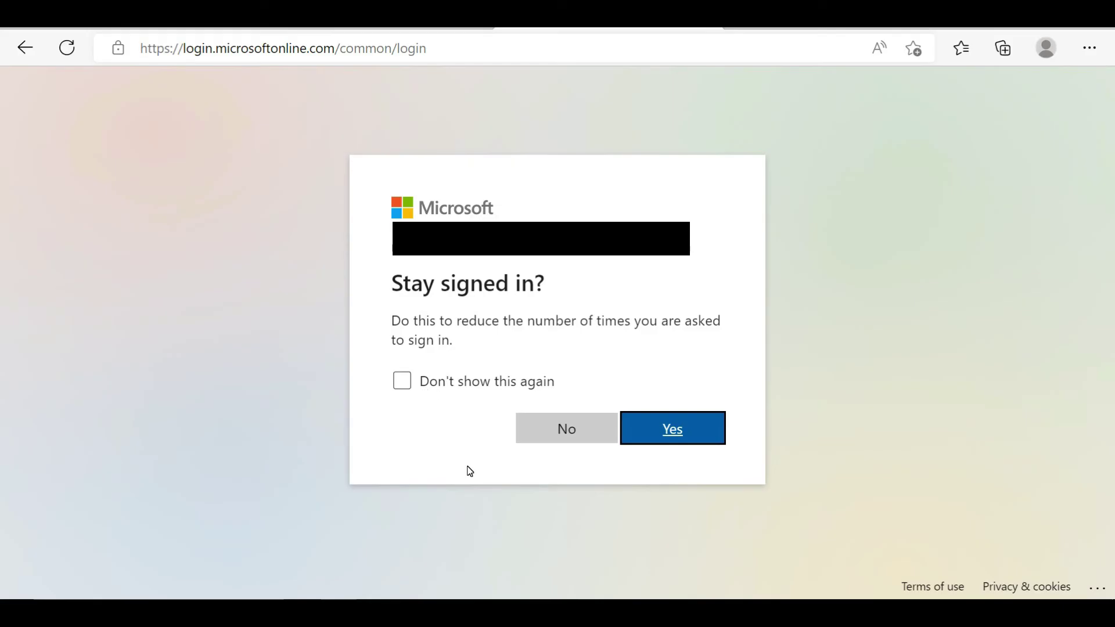
left_click(560, 429)
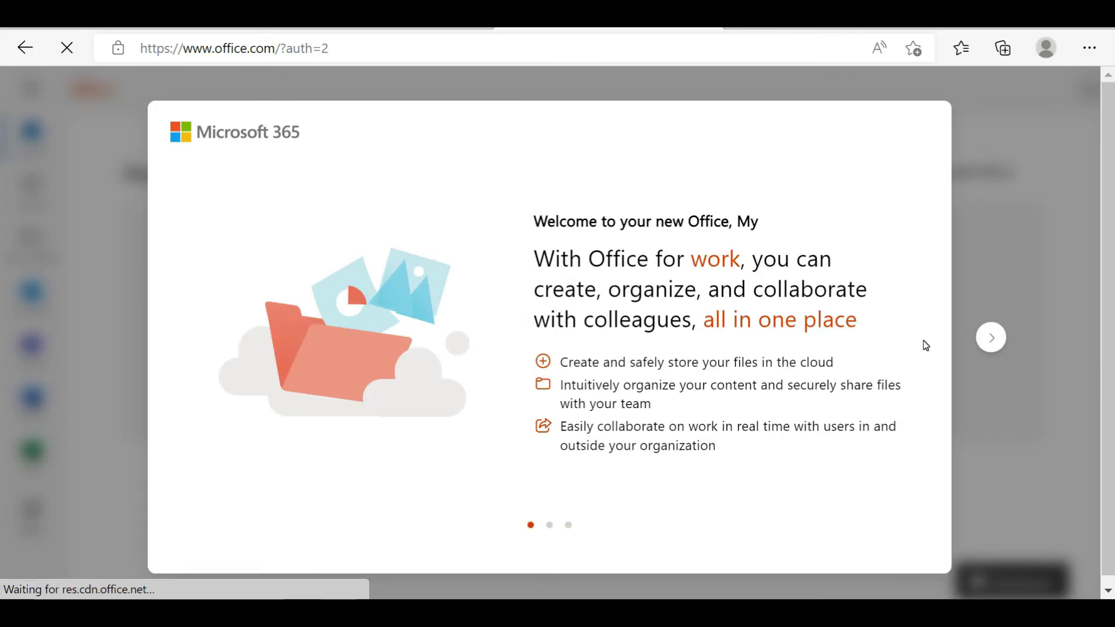
Step: Advance through the Office.com welcome slides and close the tour
left_click(1004, 340)
left_click(1004, 339)
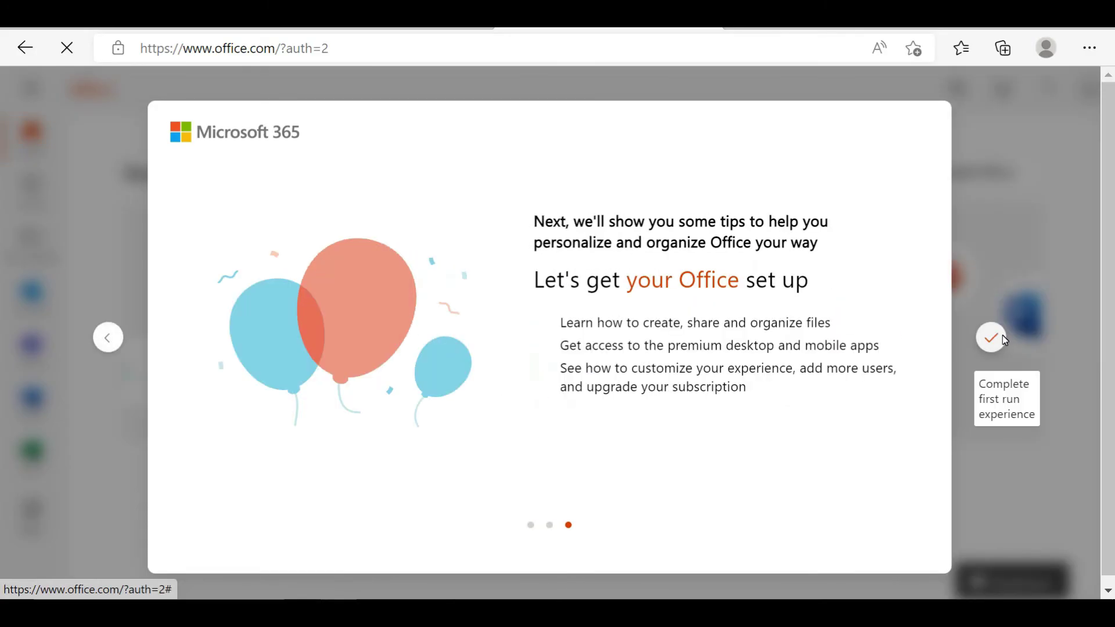
left_click(1001, 337)
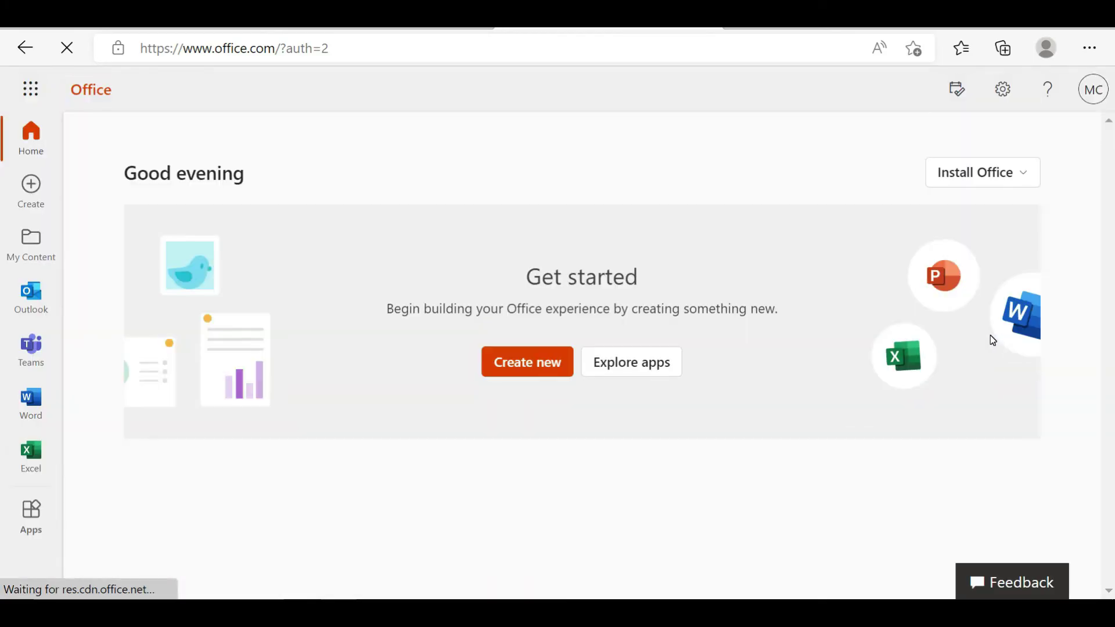
Step: Download the Office 365 apps installer from Install Office
left_click(1001, 177)
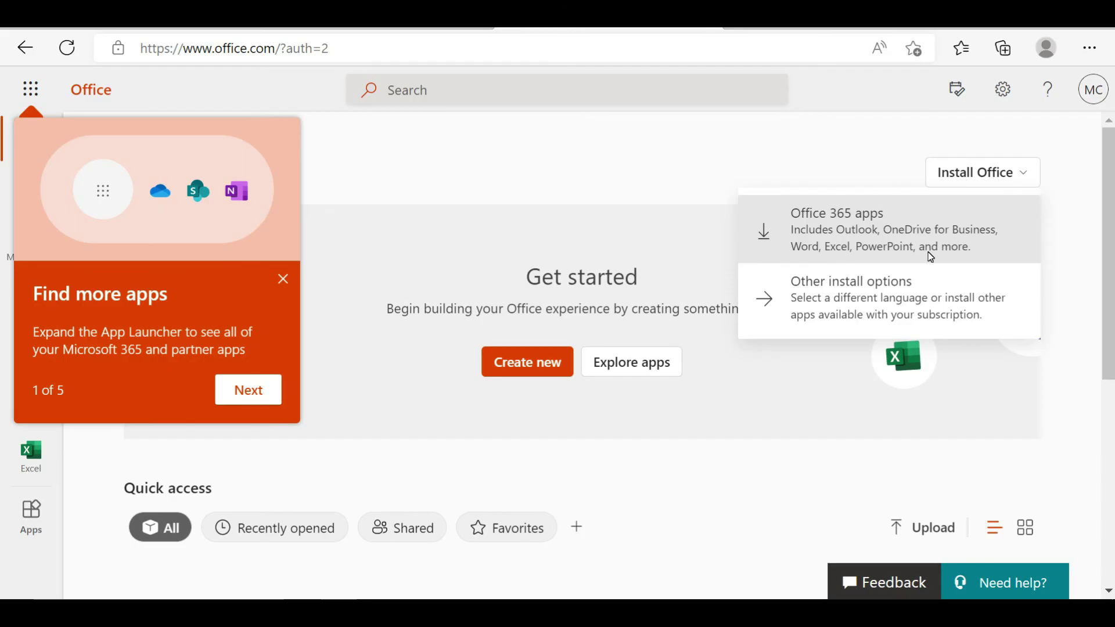
left_click(930, 251)
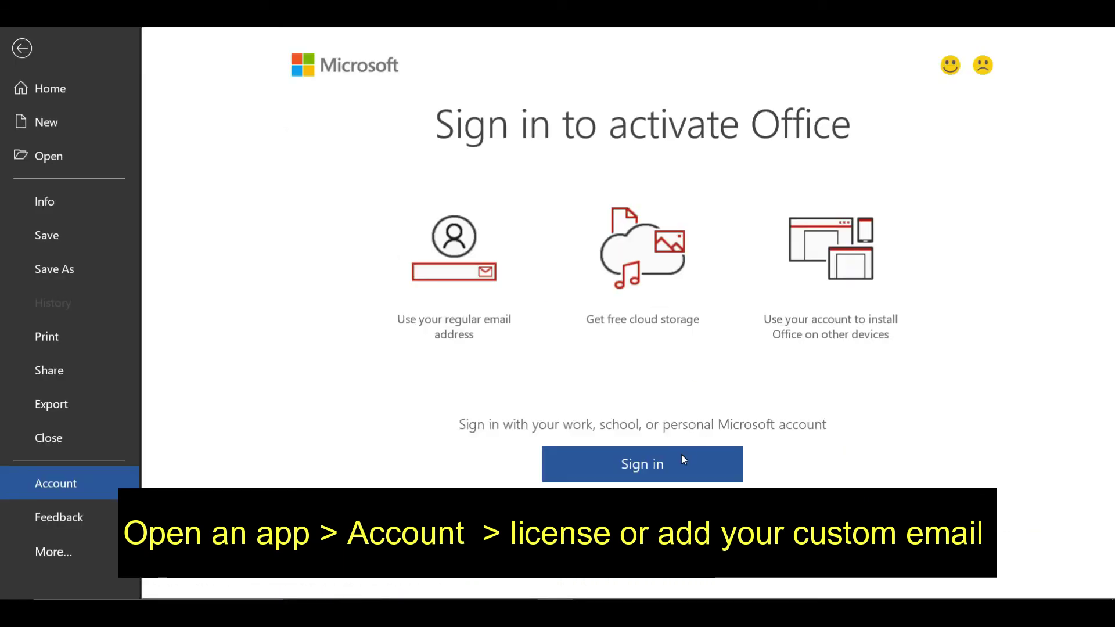
Step: Sign in to Word with the sandbox account for this app only
left_click(682, 455)
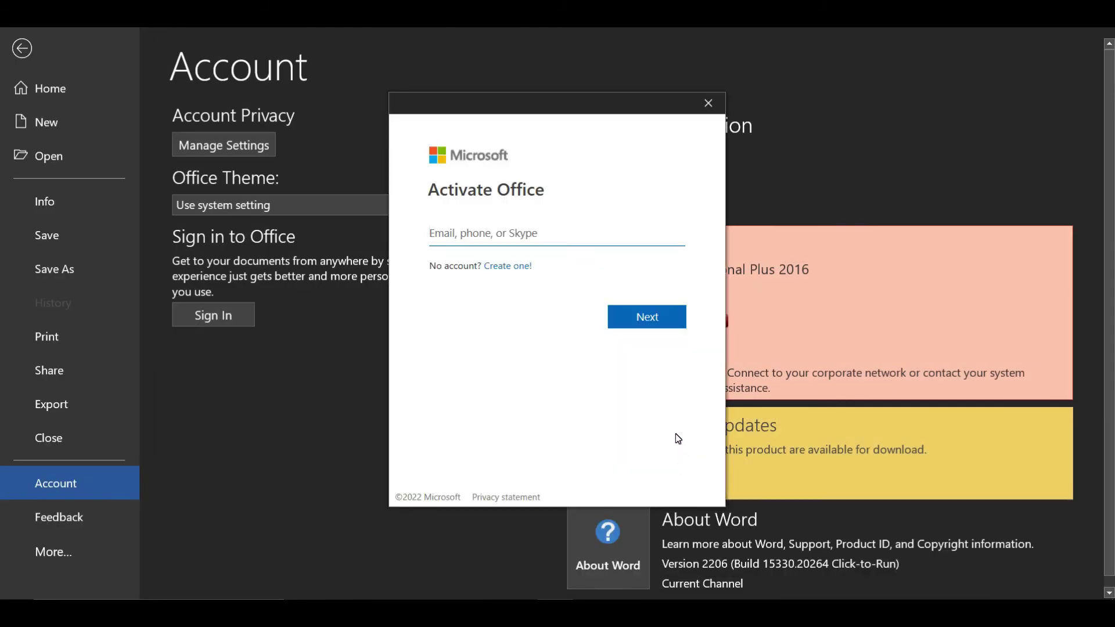
left_click_drag(578, 114, 755, 130)
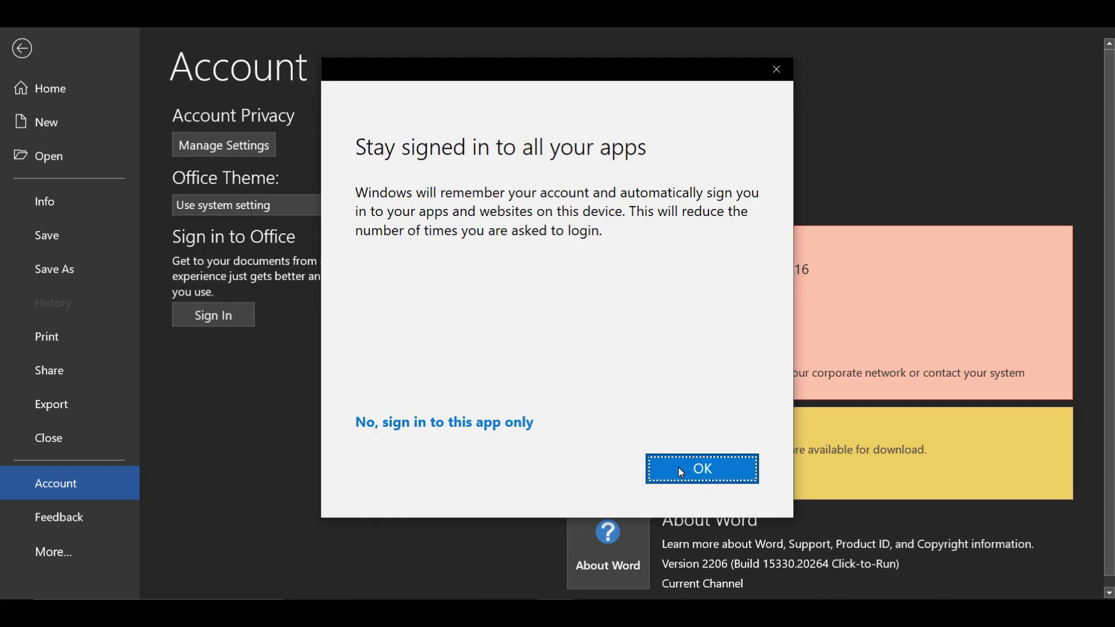
left_click(495, 424)
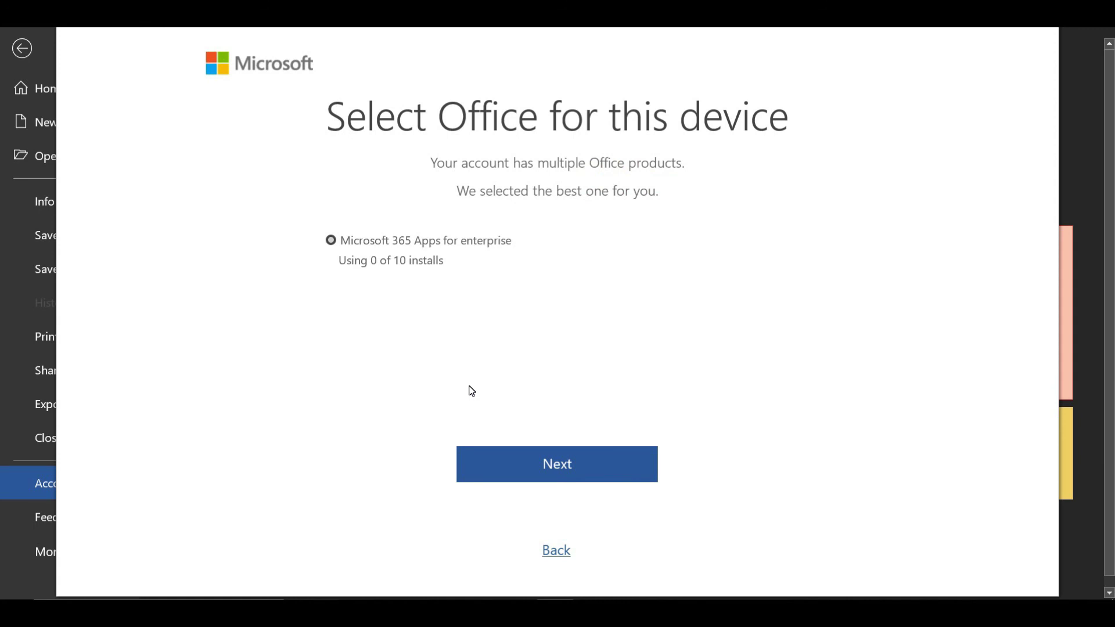
Step: Accept Microsoft 365 Apps for enterprise as this device's Office product
left_click(580, 468)
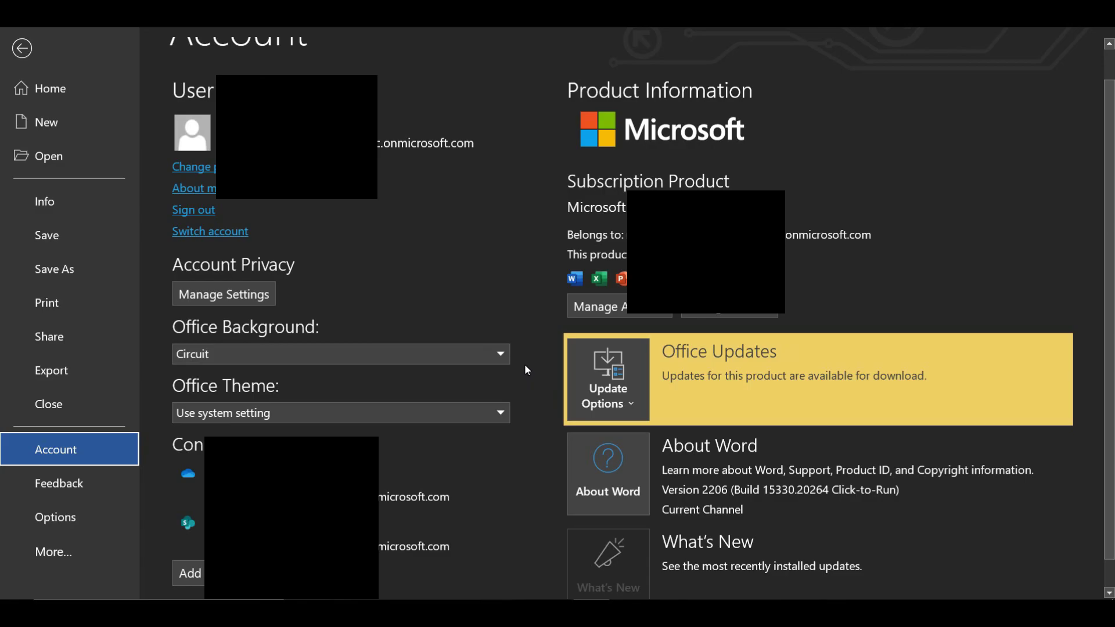
scroll(482, 353, "down", 1)
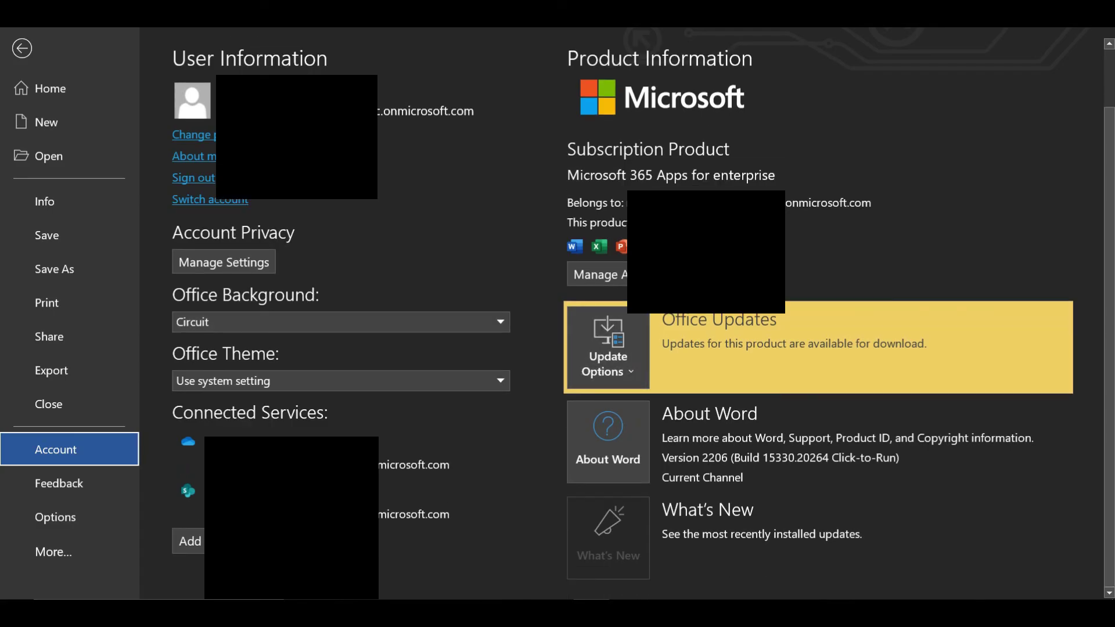
scroll(642, 318, "up", 2)
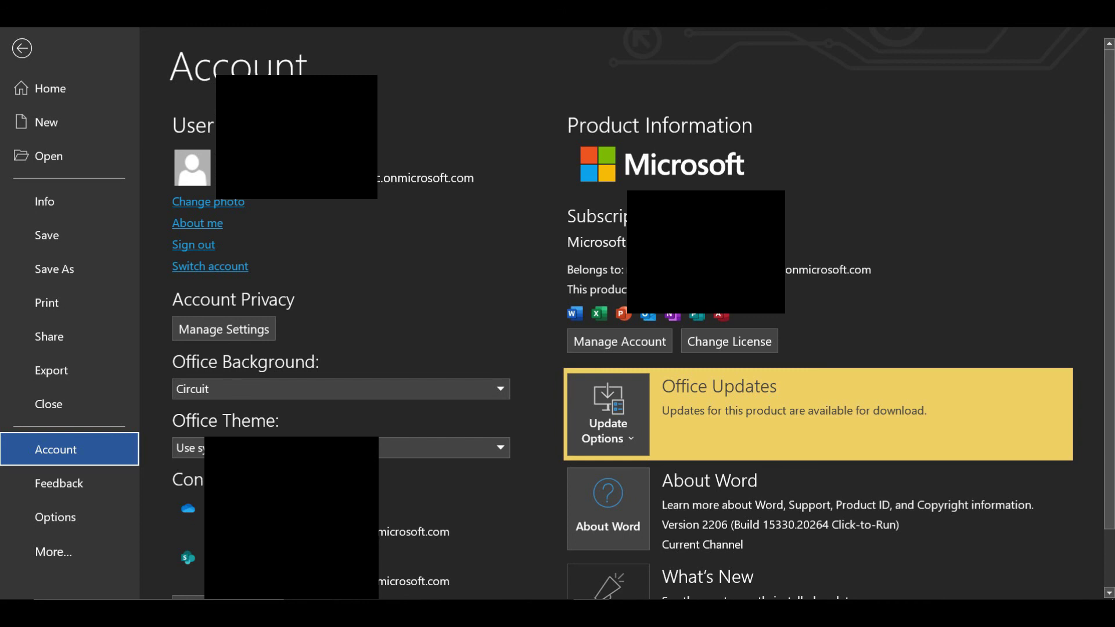
scroll(641, 318, "down", 1)
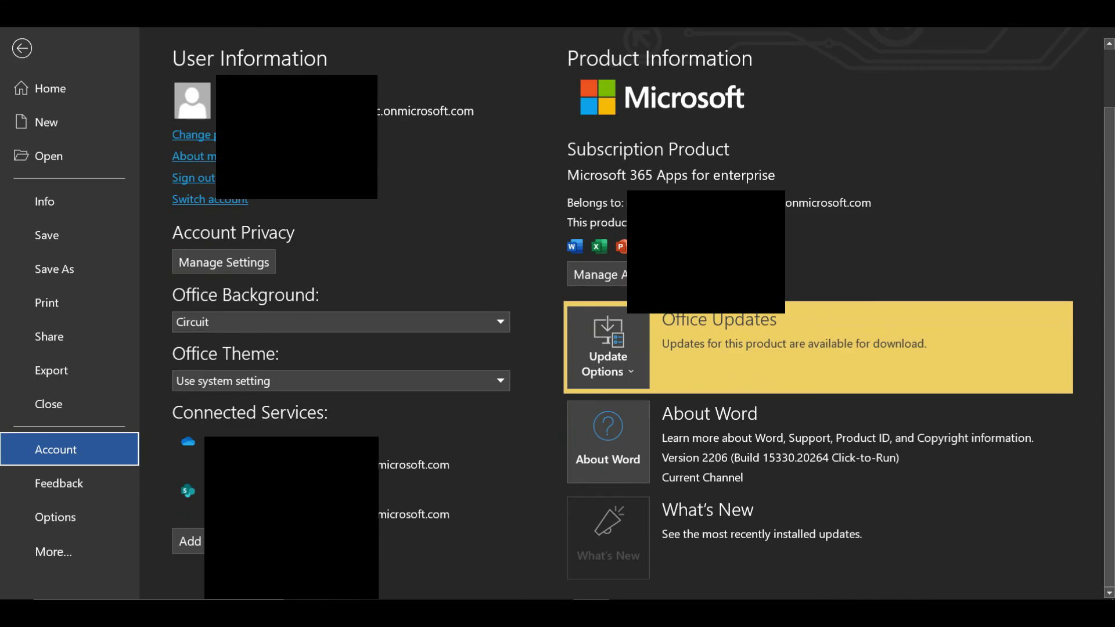